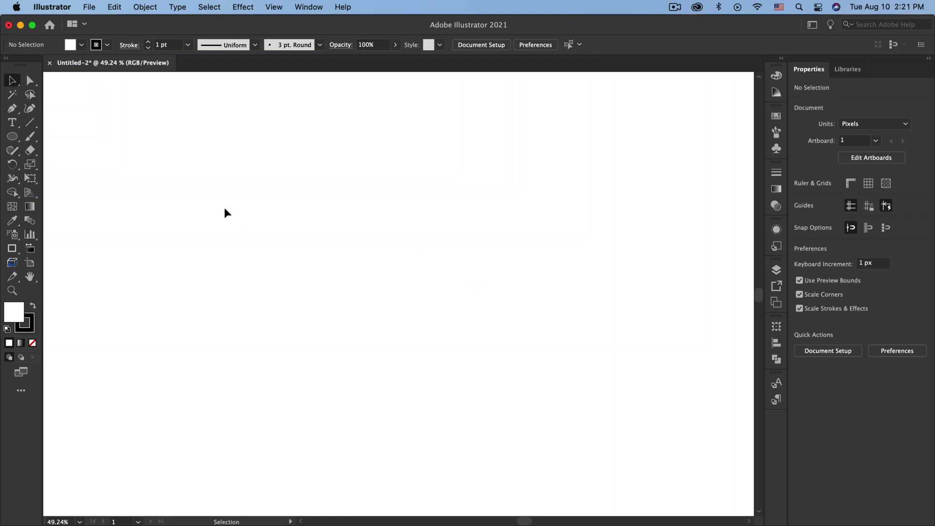
# Draw a circle about 1023 px wide on the artboard with the Ellipse Tool
pyautogui.click(12, 137)
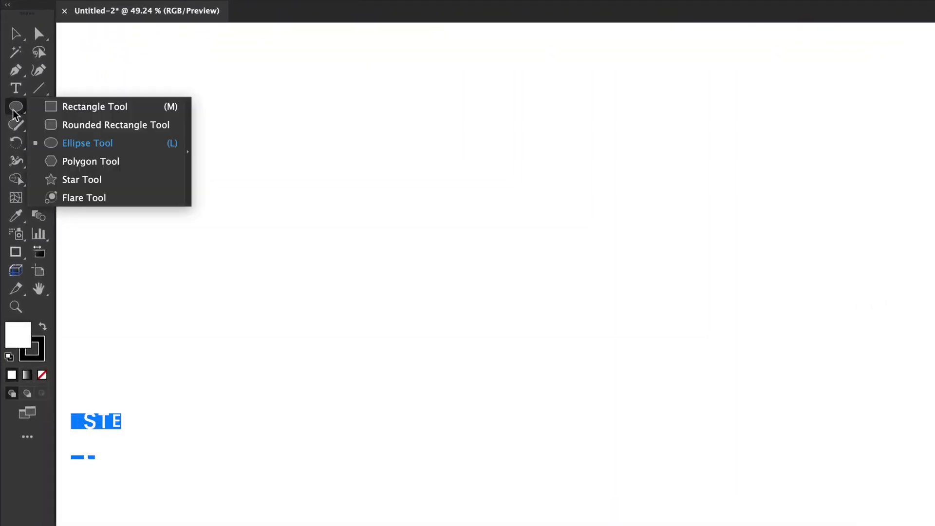
pyautogui.click(83, 143)
pyautogui.moveTo(308, 140); pyautogui.dragTo(668, 468)
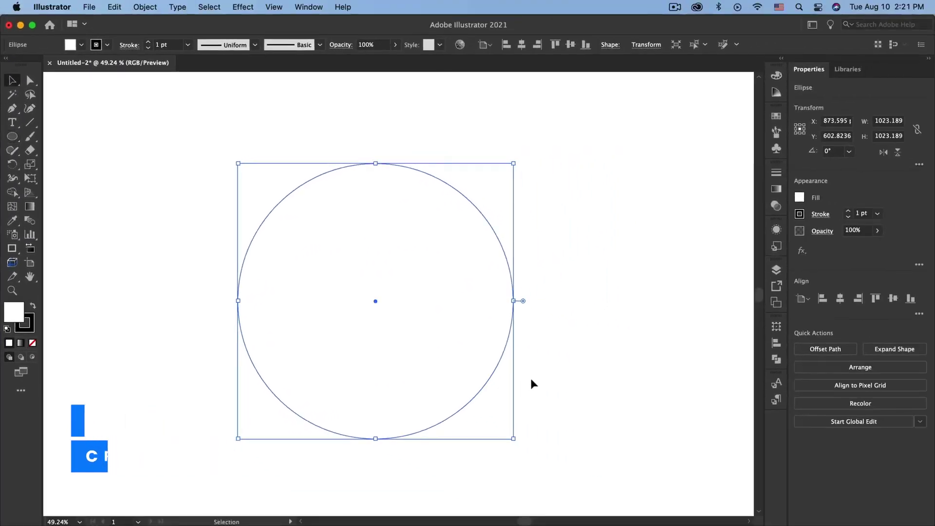
# Remove the circle's fill and give its stroke the black-to-white gradient swatch
pyautogui.click(86, 34)
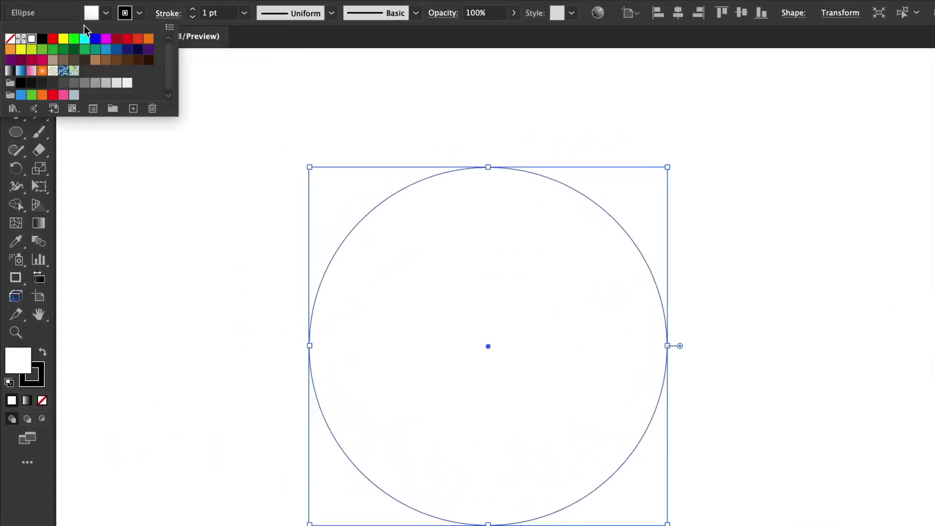
pyautogui.click(10, 40)
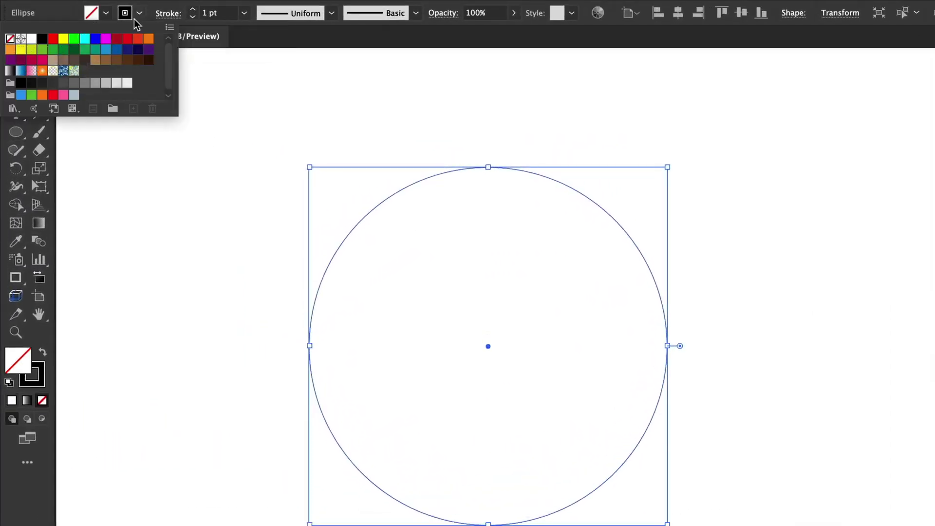
pyautogui.click(139, 13)
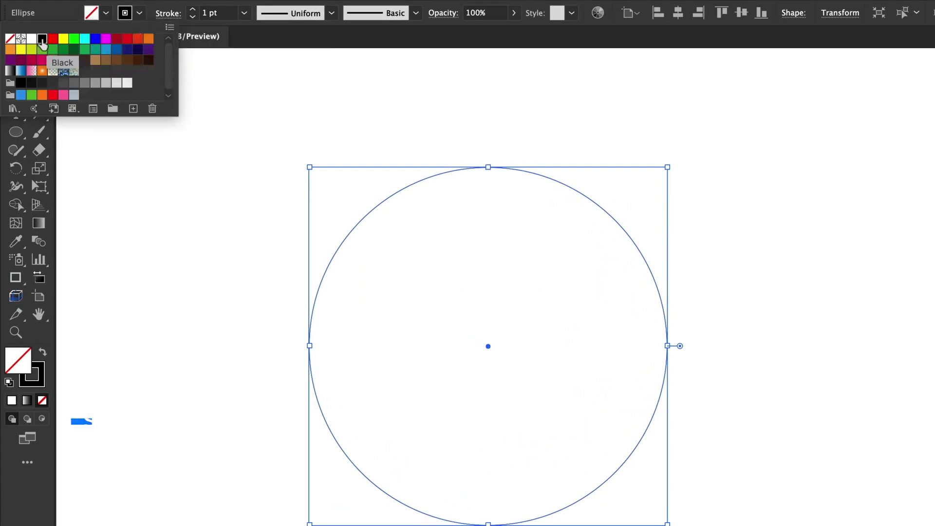
pyautogui.click(12, 71)
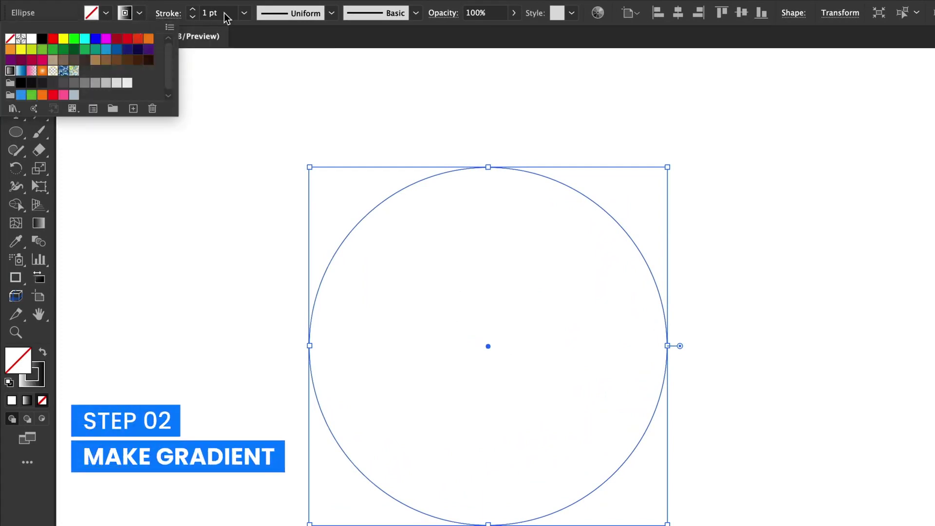
# Set the circle's stroke weight to 27 pt, going through the 40 pt preset first
pyautogui.click(244, 13)
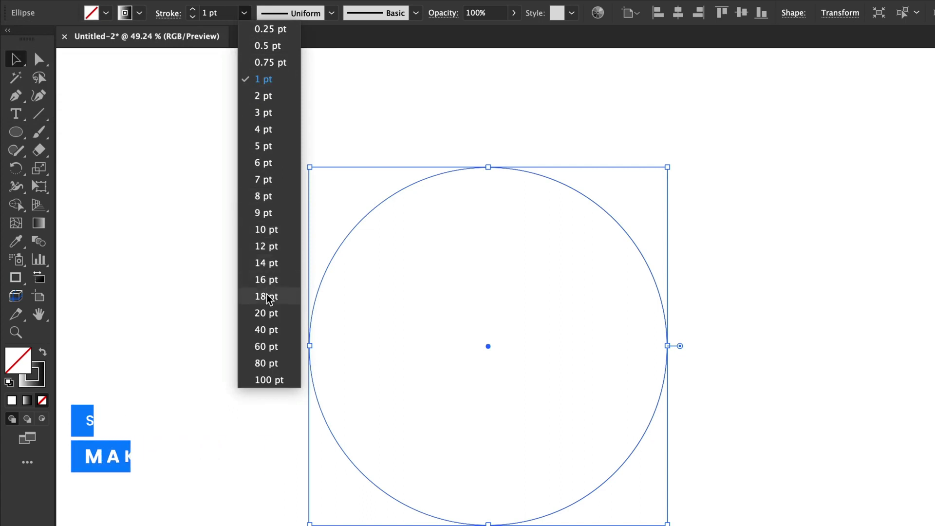
pyautogui.click(269, 329)
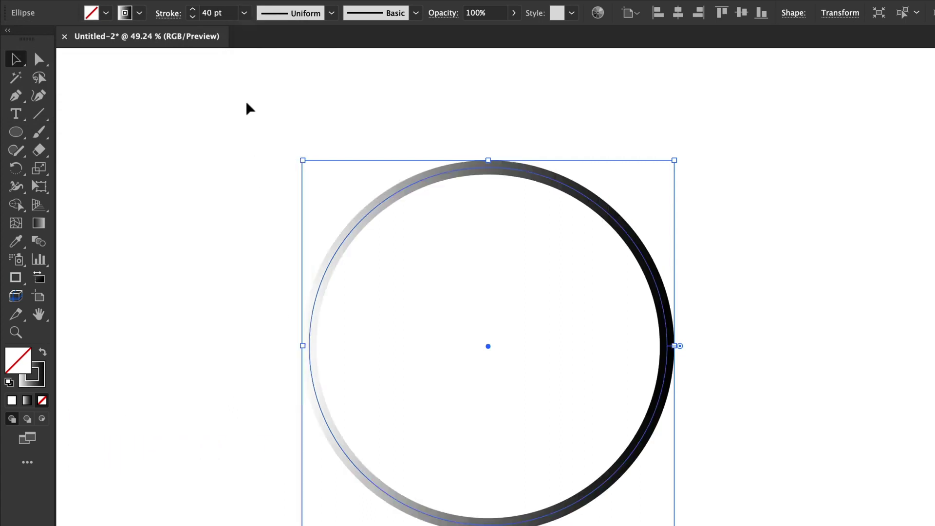
pyautogui.click(222, 12)
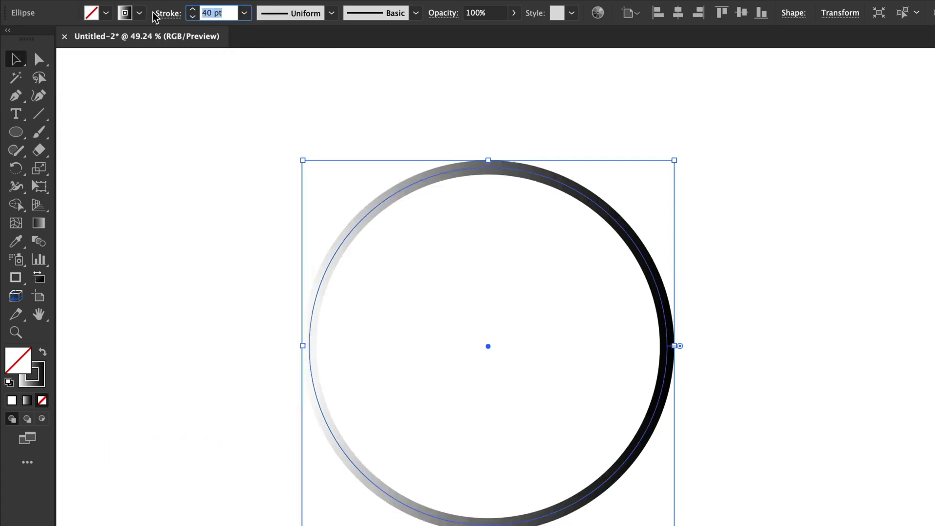
pyautogui.write('27')
pyautogui.press('Return')
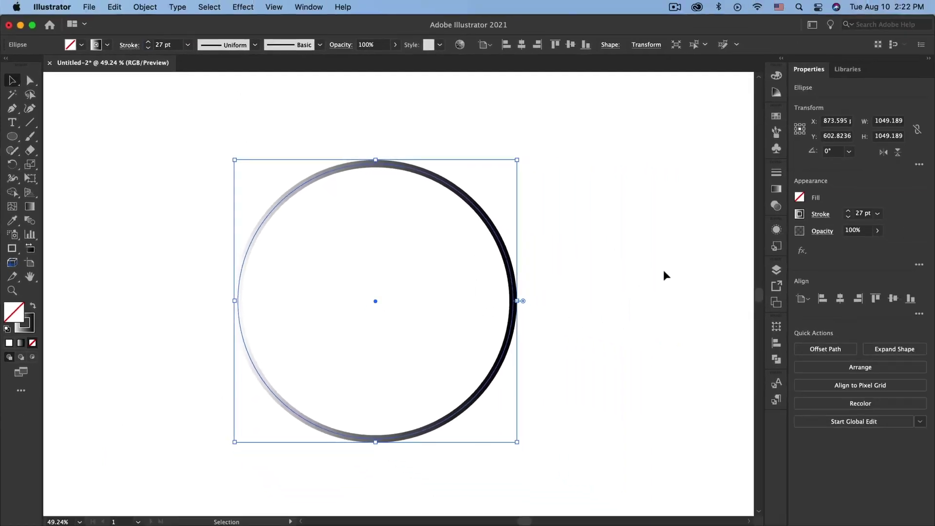
# In the Gradient panel, apply the stroke gradient along the circle's path
pyautogui.click(776, 189)
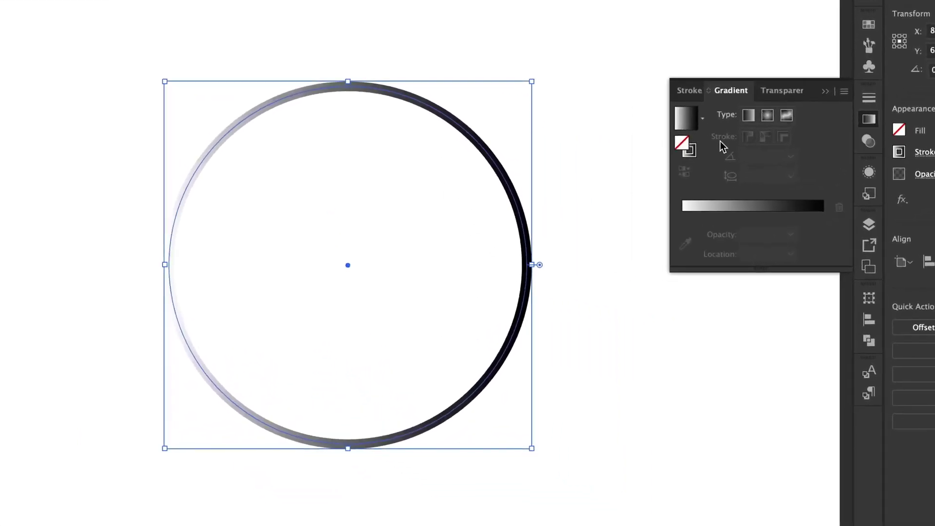
pyautogui.click(690, 151)
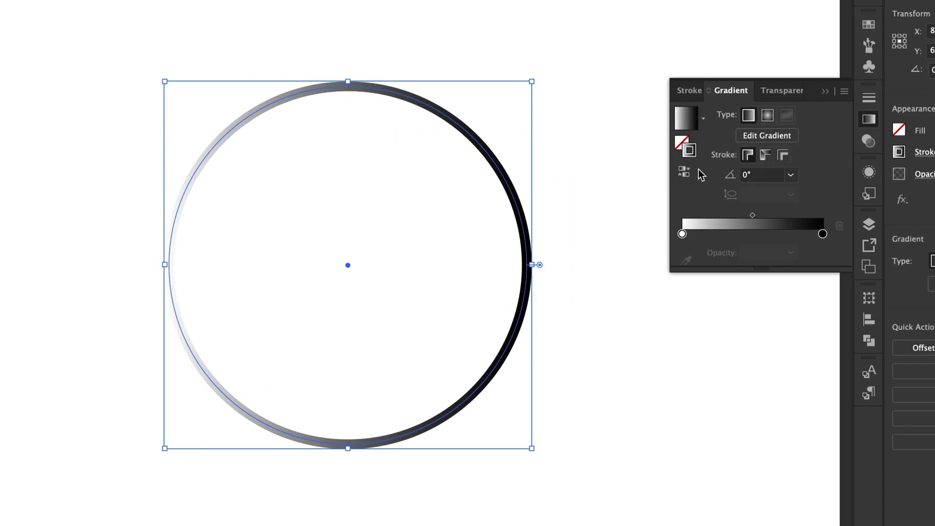
pyautogui.click(765, 155)
pyautogui.click(830, 96)
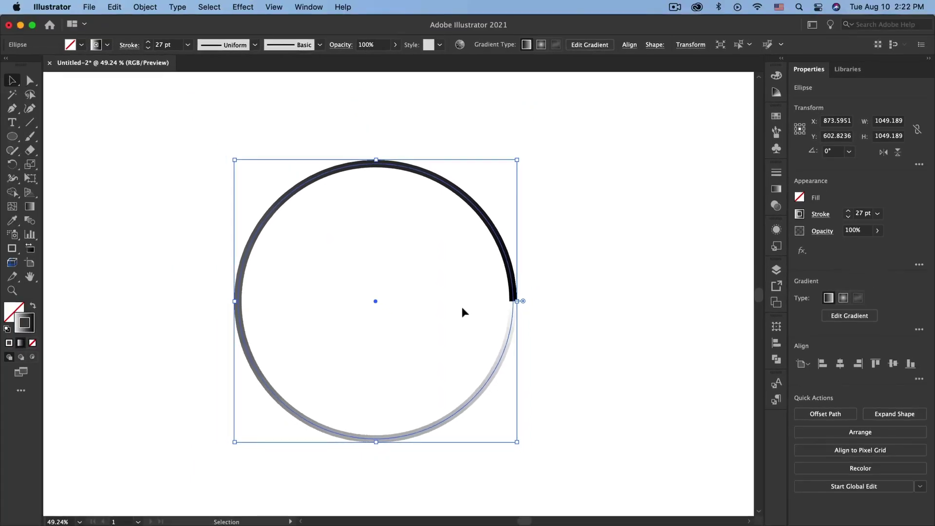
# Draw a square about 1497 px wide, centred on the circle, with its stroke set to None
pyautogui.click(12, 136)
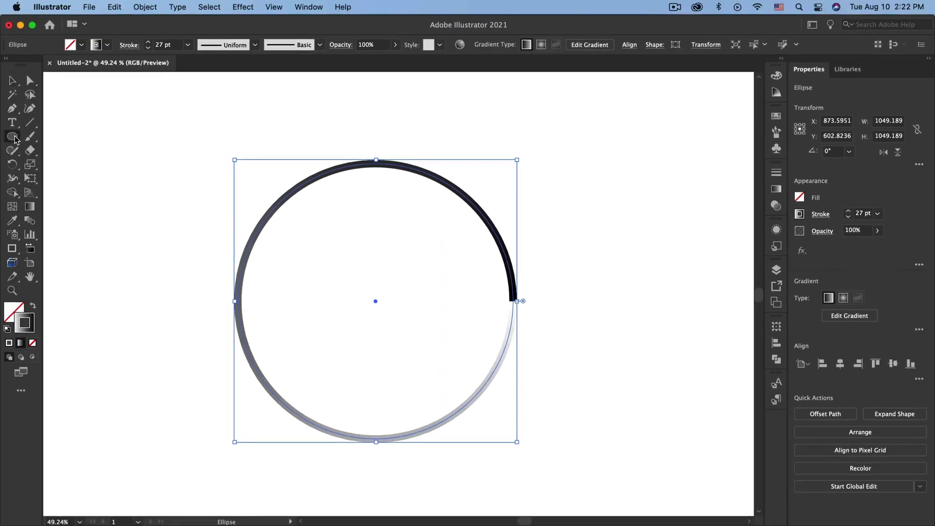
pyautogui.click(66, 137)
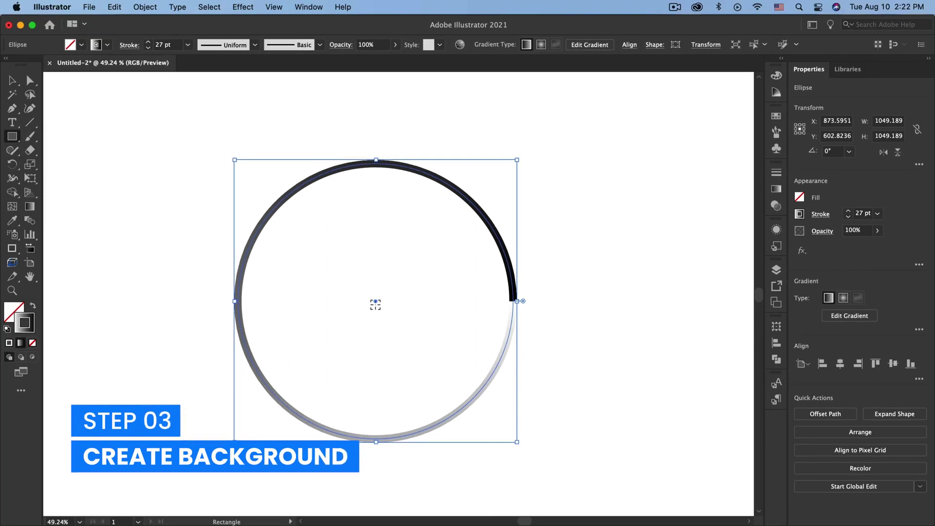
pyautogui.moveTo(375, 303); pyautogui.dragTo(593, 421)
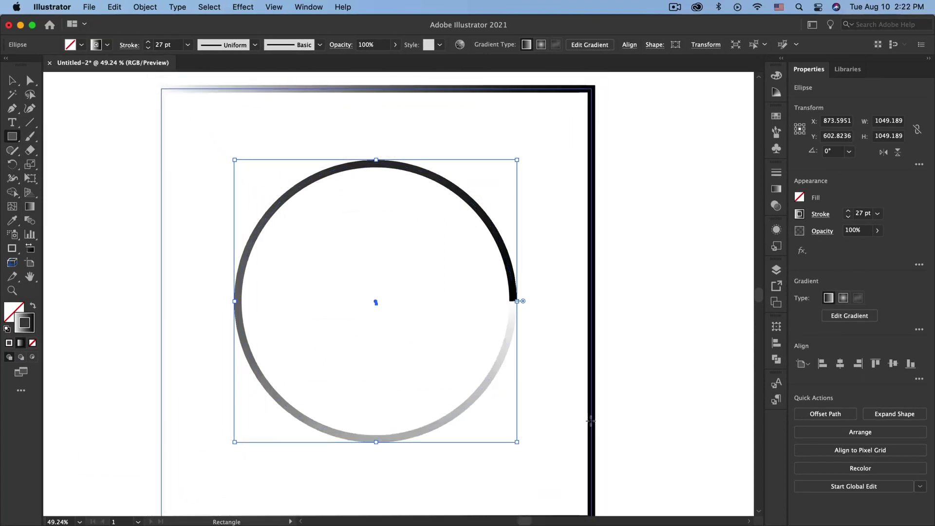
pyautogui.moveTo(594, 421); pyautogui.dragTo(578, 417)
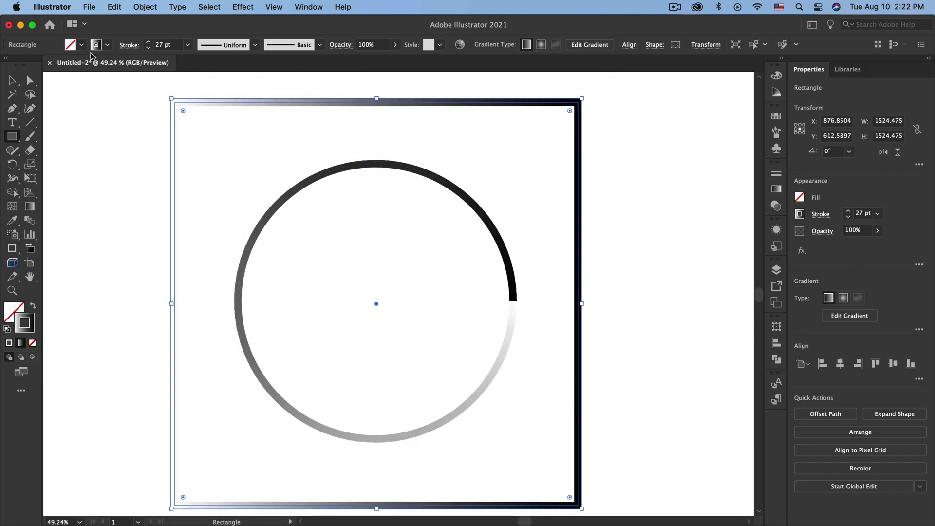
pyautogui.click(107, 44)
pyautogui.click(7, 67)
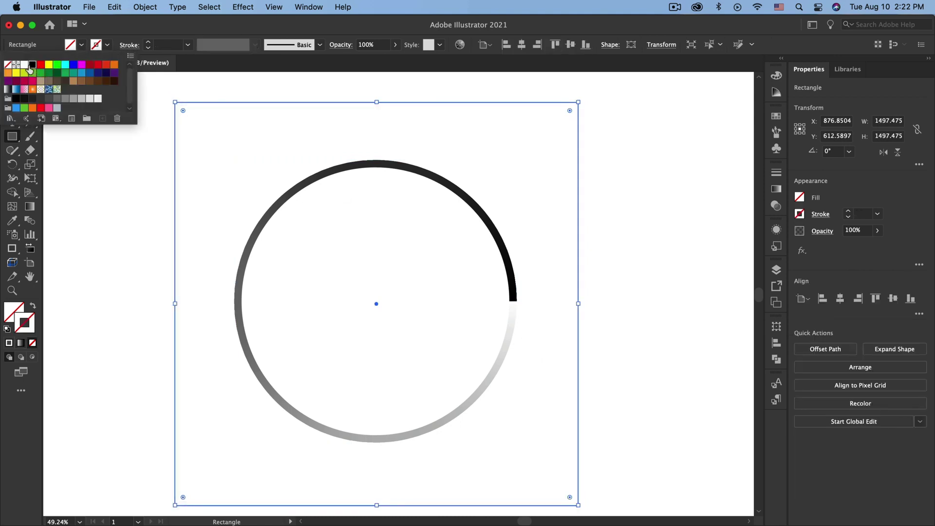
# Fill the square with black and send it to the back behind the ring
pyautogui.click(32, 64)
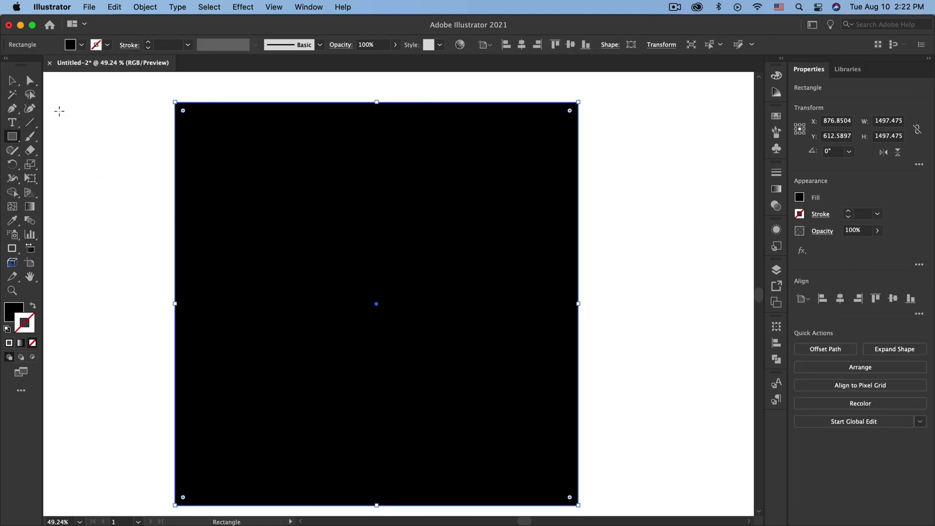
pyautogui.click(12, 80)
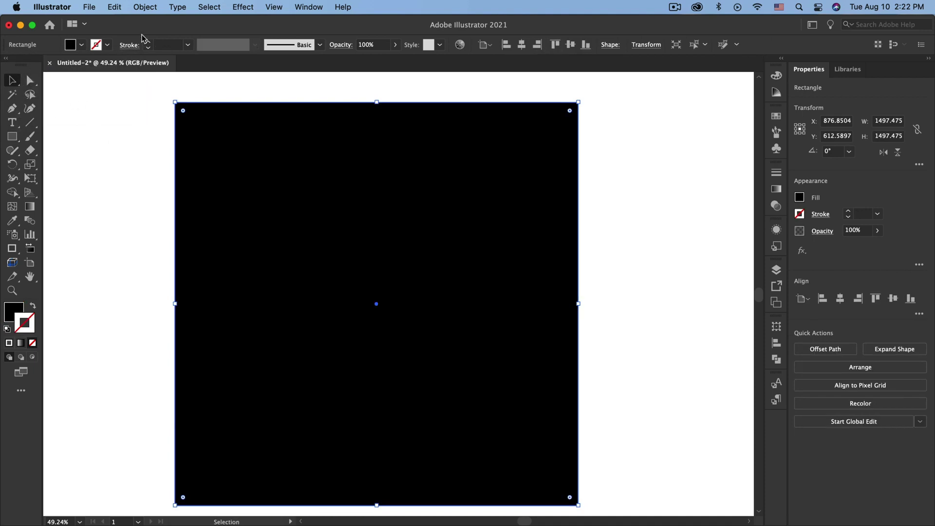
pyautogui.click(145, 7)
pyautogui.moveTo(148, 37)
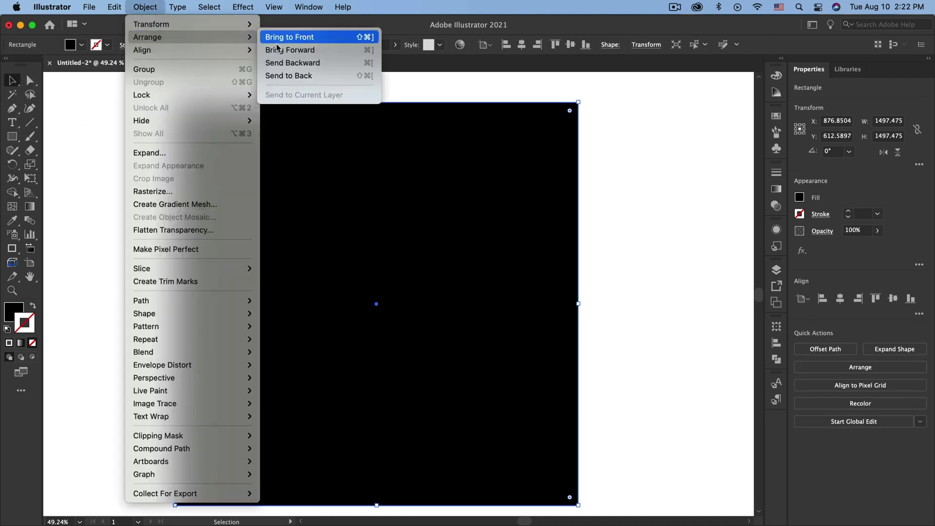
pyautogui.click(292, 62)
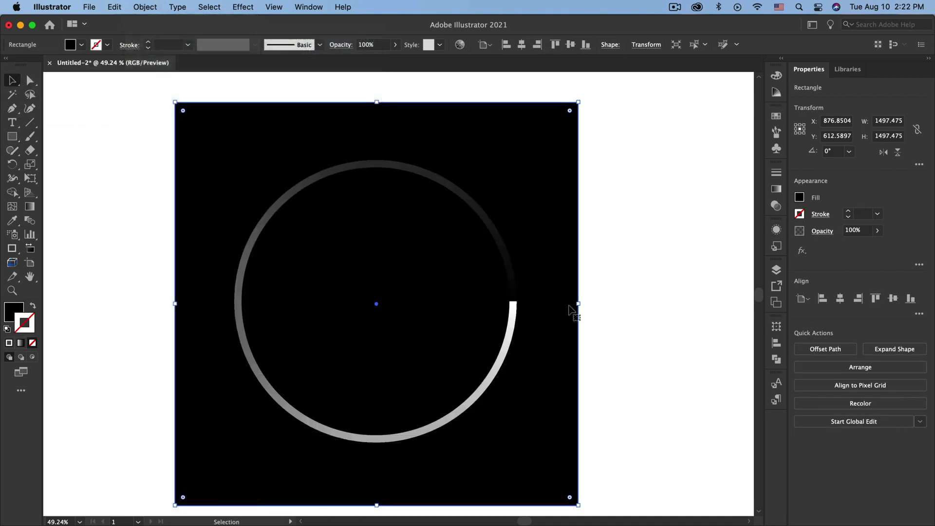
# Centre the ring on the square, using the square as key object, then deselect
pyautogui.moveTo(599, 335); pyautogui.dragTo(476, 266)
pyautogui.click(538, 232)
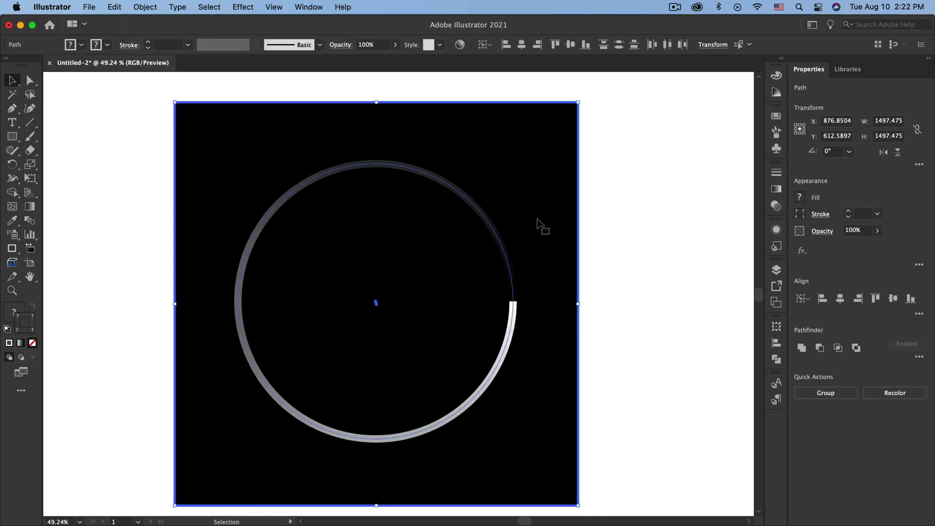
pyautogui.click(572, 45)
pyautogui.click(521, 45)
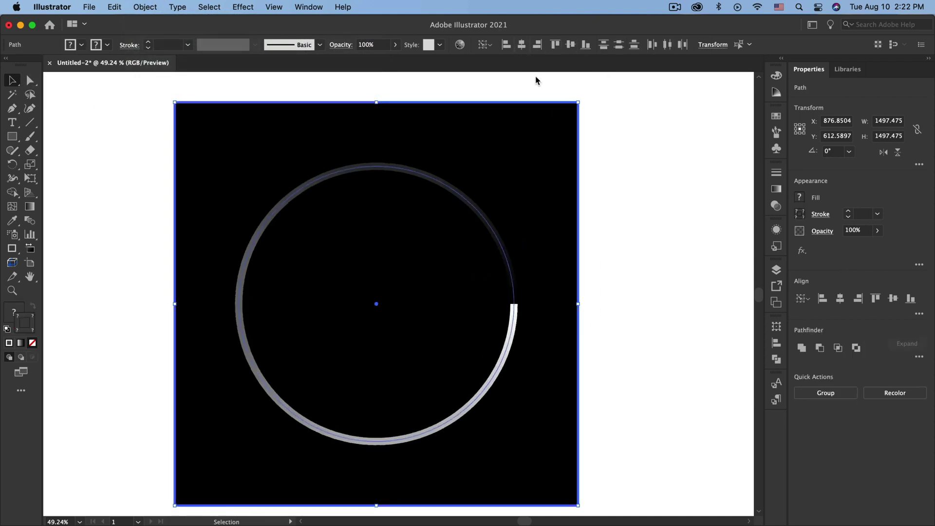
pyautogui.click(647, 227)
# Select the gradient ring and open Effect > Distort & Transform > Transform
pyautogui.moveTo(432, 322); pyautogui.dragTo(451, 307)
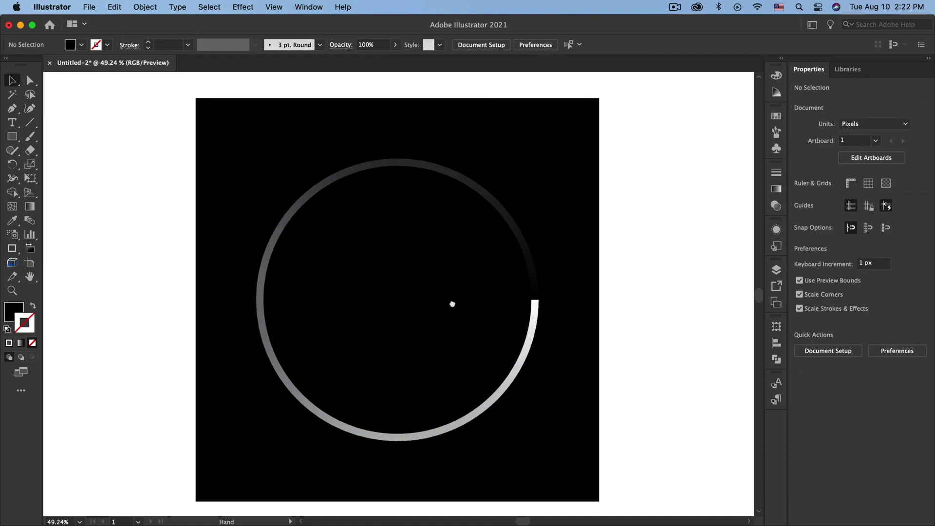
pyautogui.scroll(1, 458, 312)
pyautogui.scroll(-1, 484, 354)
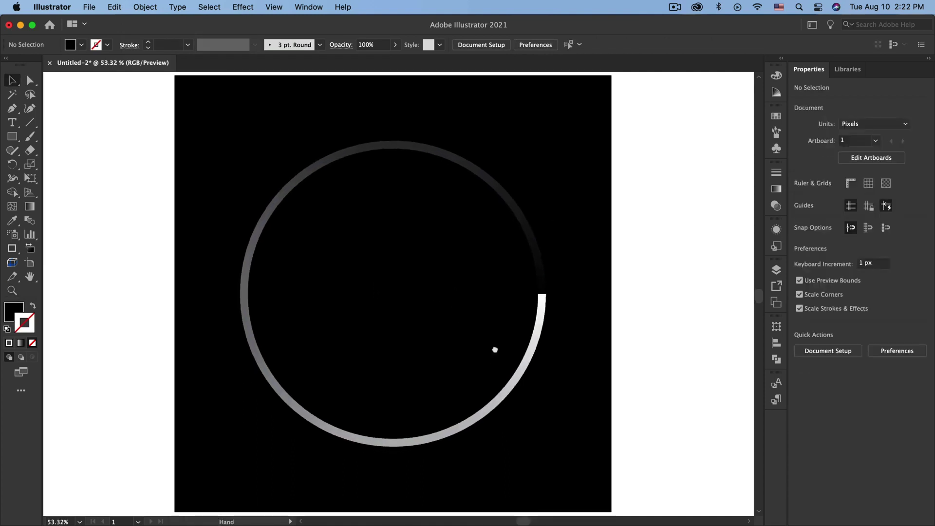
pyautogui.click(534, 355)
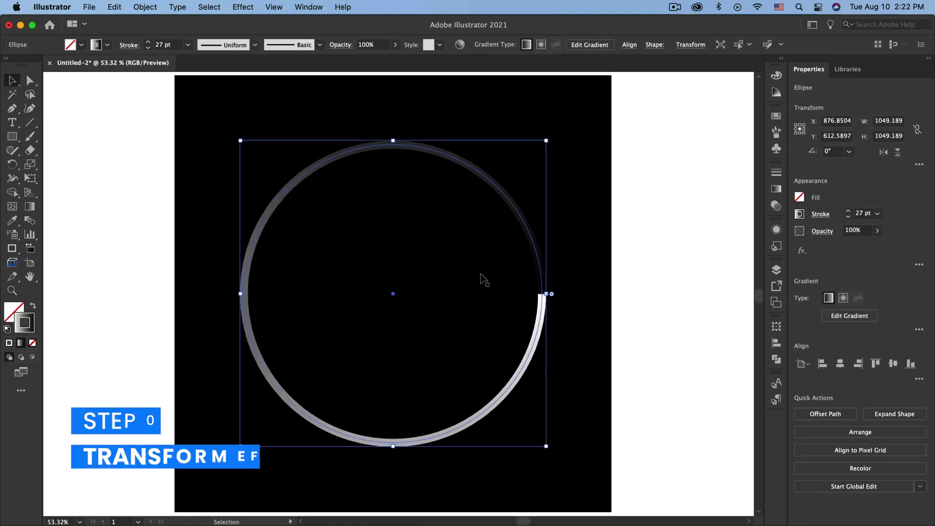
pyautogui.click(243, 7)
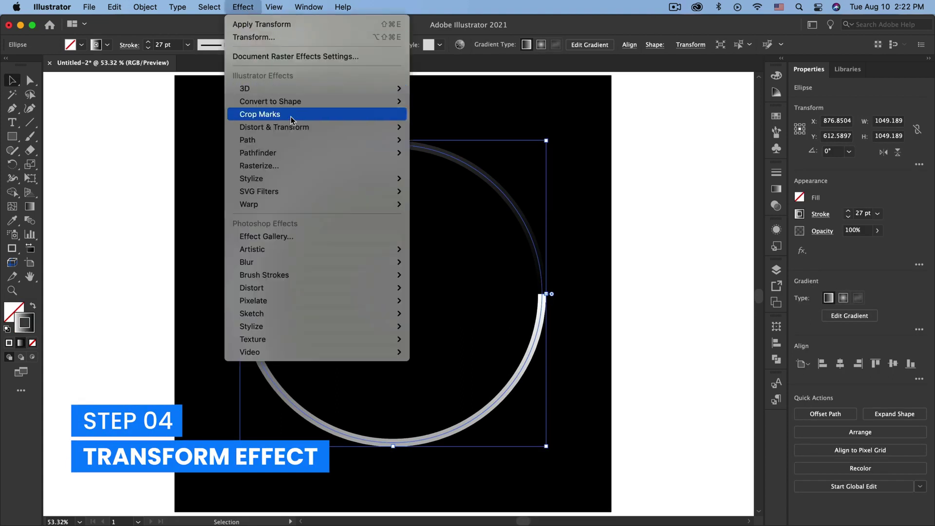
pyautogui.moveTo(274, 128)
pyautogui.click(442, 166)
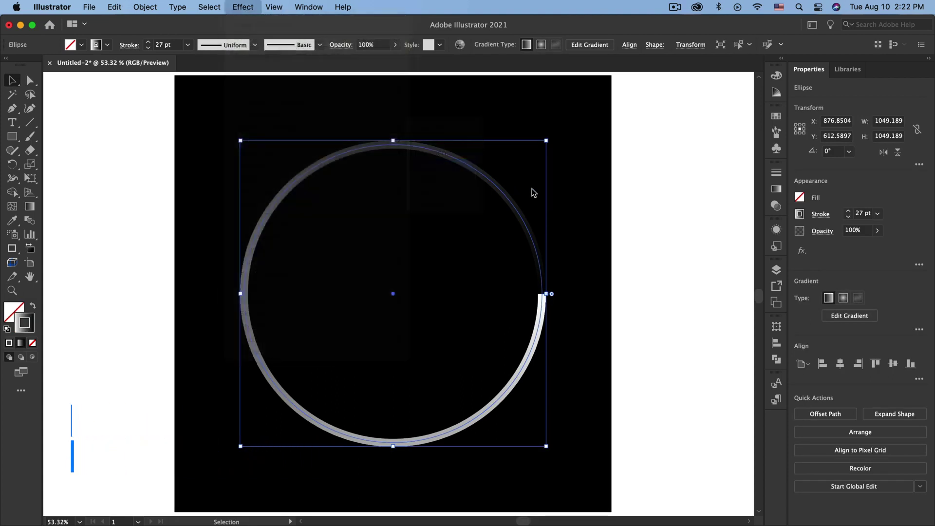
pyautogui.moveTo(723, 78); pyautogui.dragTo(714, 77)
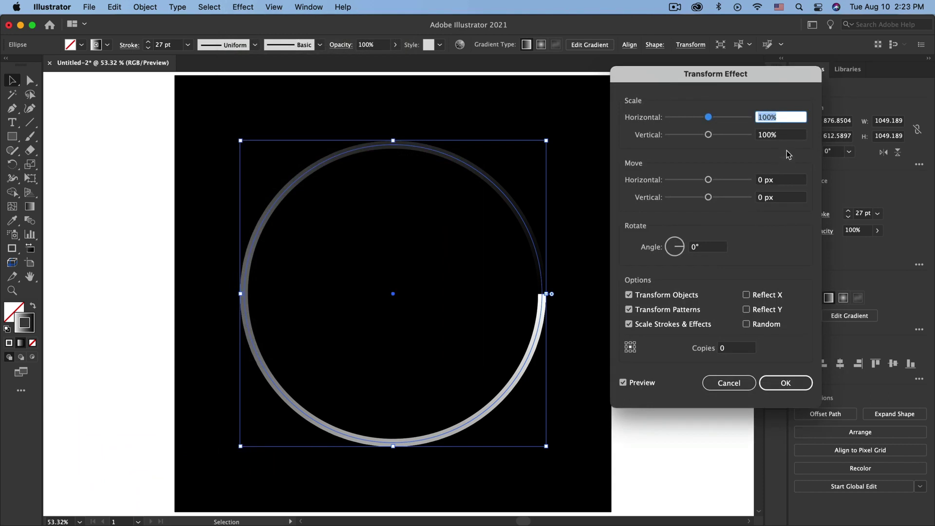
# Set Copies to 22 and try 93% horizontal and vertical scale
pyautogui.click(738, 348)
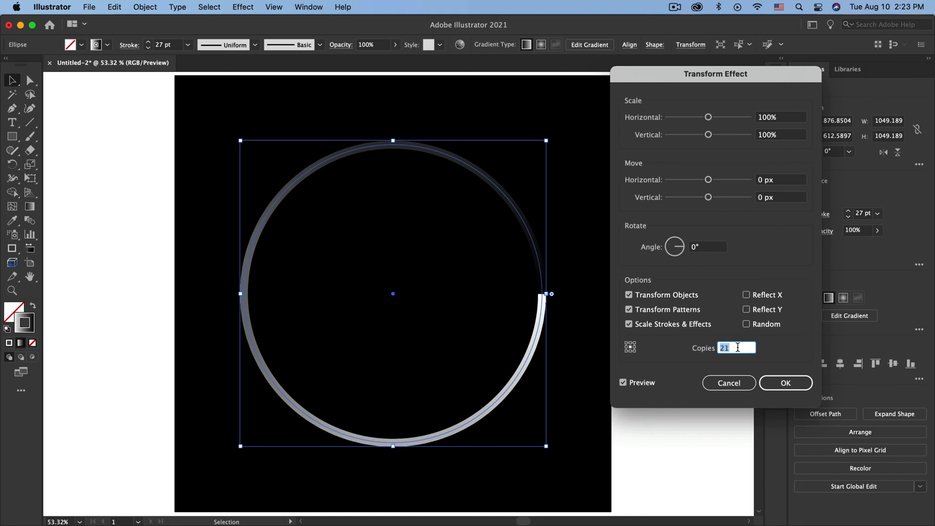
pyautogui.write('22')
pyautogui.click(796, 121)
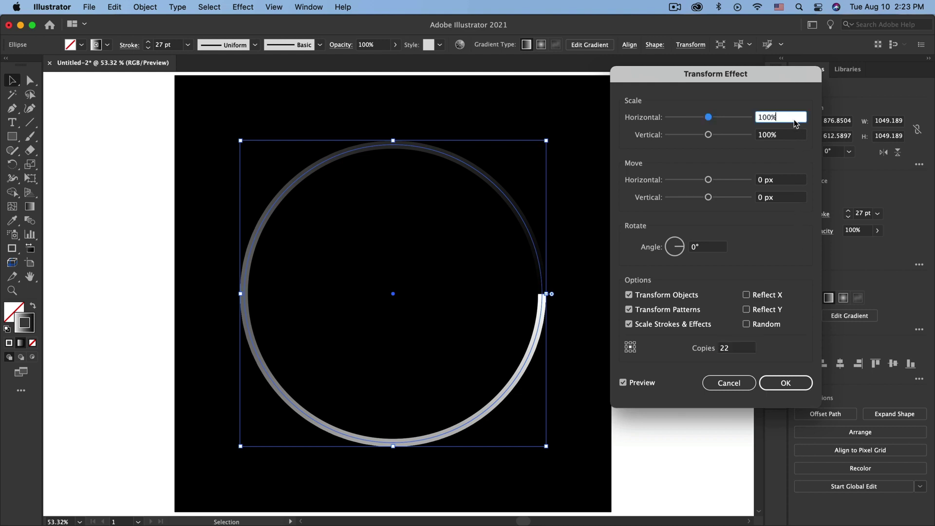
pyautogui.press('Down')
pyautogui.press('Down')
pyautogui.press('Down')
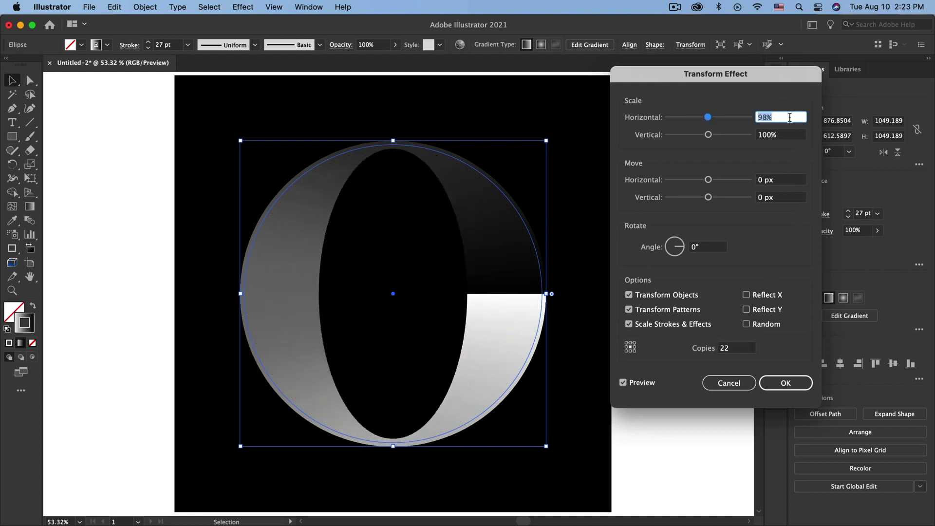
pyautogui.press('Down')
pyautogui.press('Down')
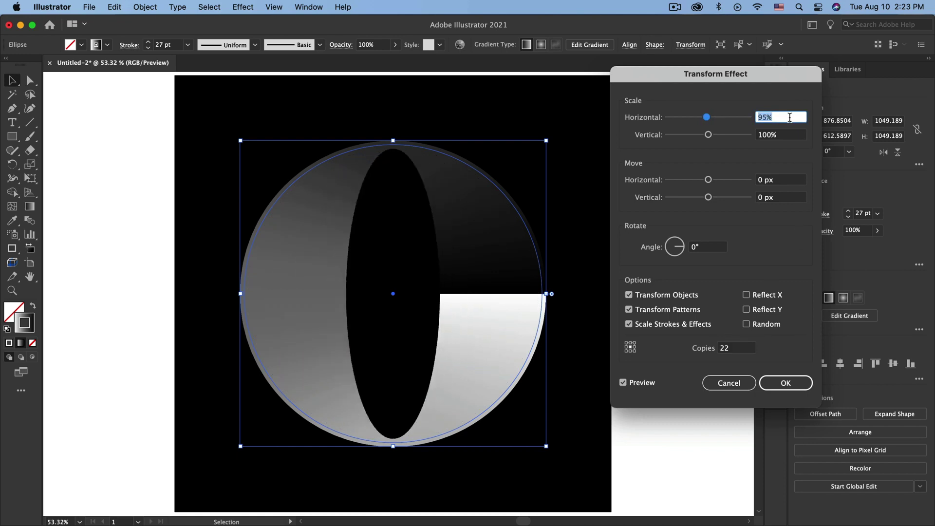
pyautogui.press('Down')
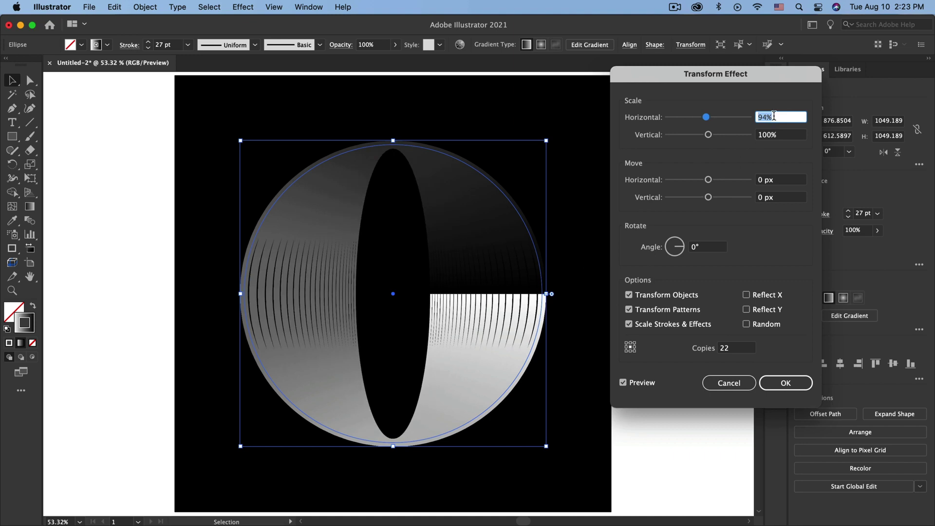
pyautogui.press('Down')
pyautogui.press('Down')
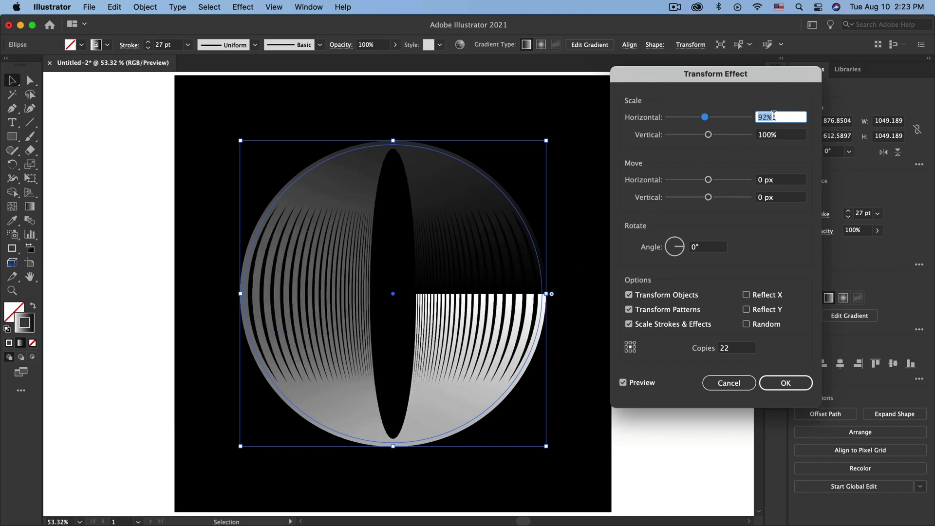
pyautogui.press('Up')
pyautogui.press('Up')
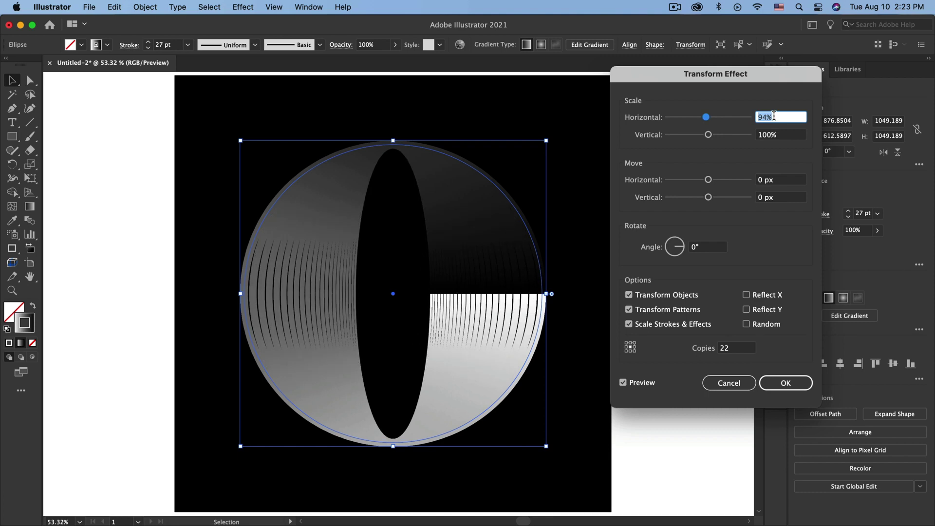
pyautogui.write('93')
pyautogui.press('Tab')
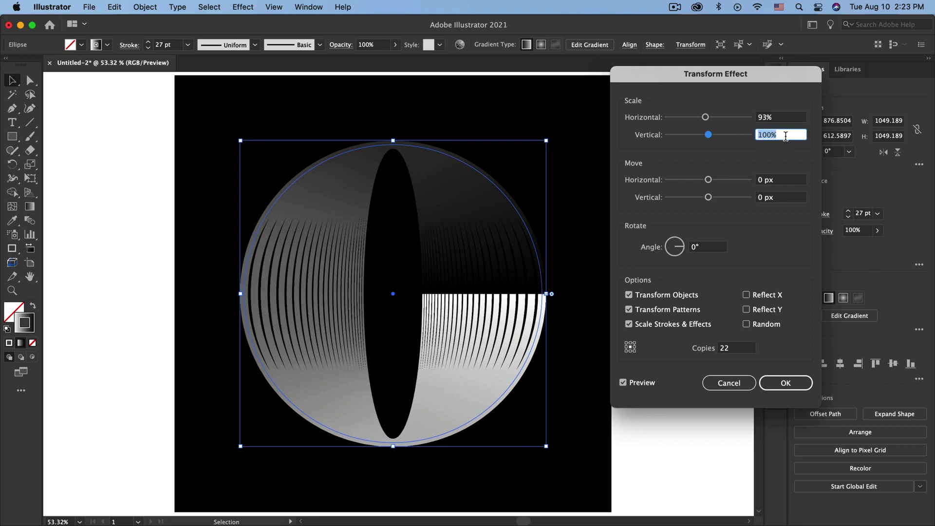
pyautogui.write('93')
pyautogui.click(792, 117)
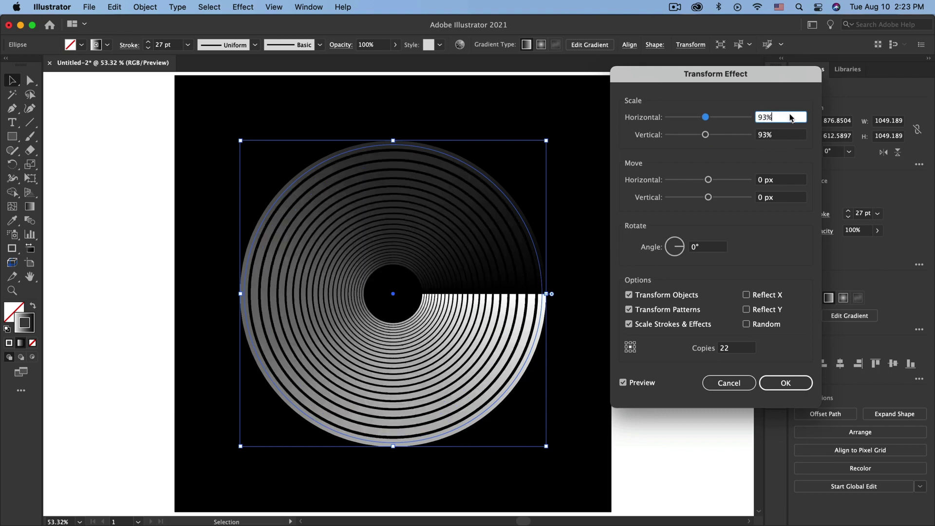
# Settle both horizontal and vertical scale at 95%
pyautogui.doubleClick(762, 116)
pyautogui.write('94')
pyautogui.press('Tab')
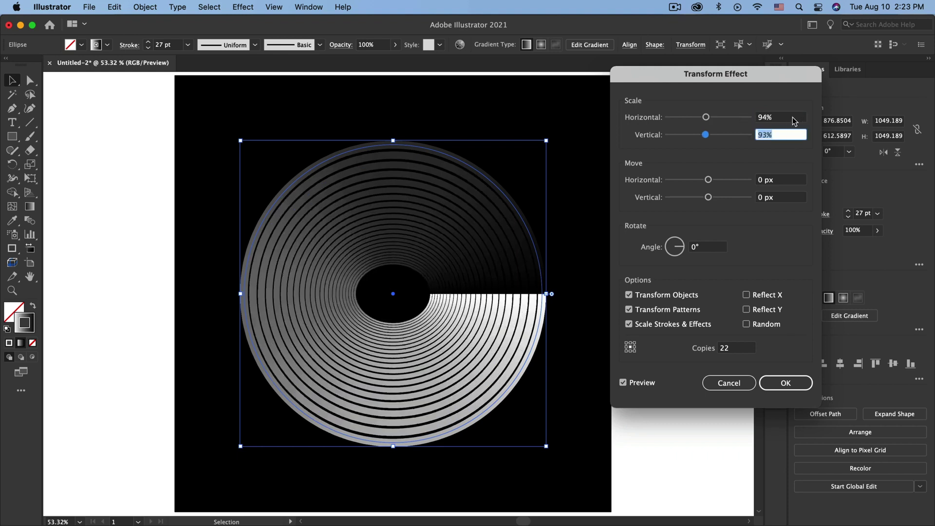
pyautogui.click(791, 119)
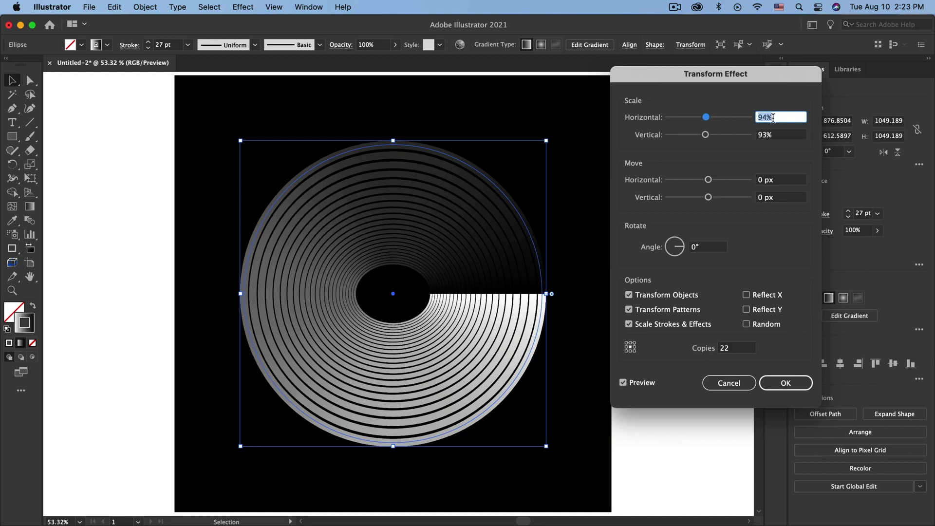
pyautogui.press('Up')
pyautogui.press('Up')
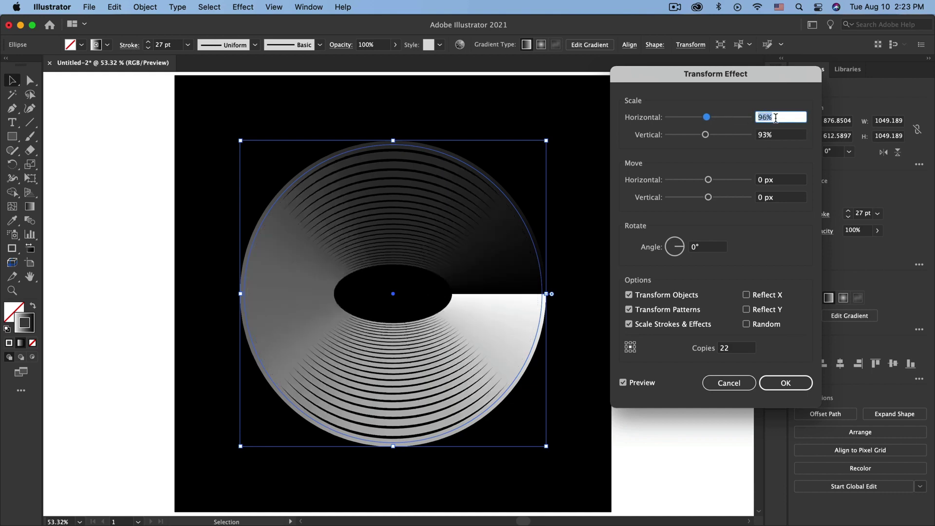
pyautogui.press('Down')
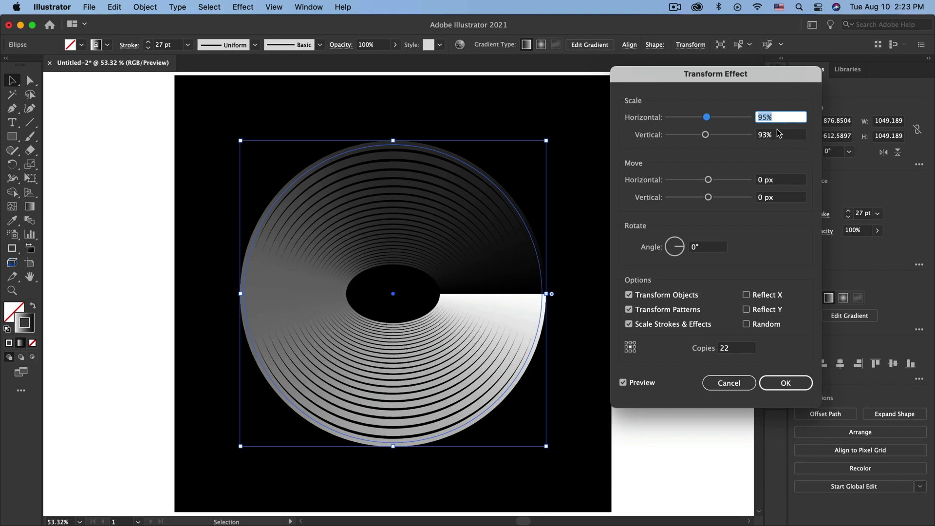
pyautogui.click(780, 136)
pyautogui.write('95')
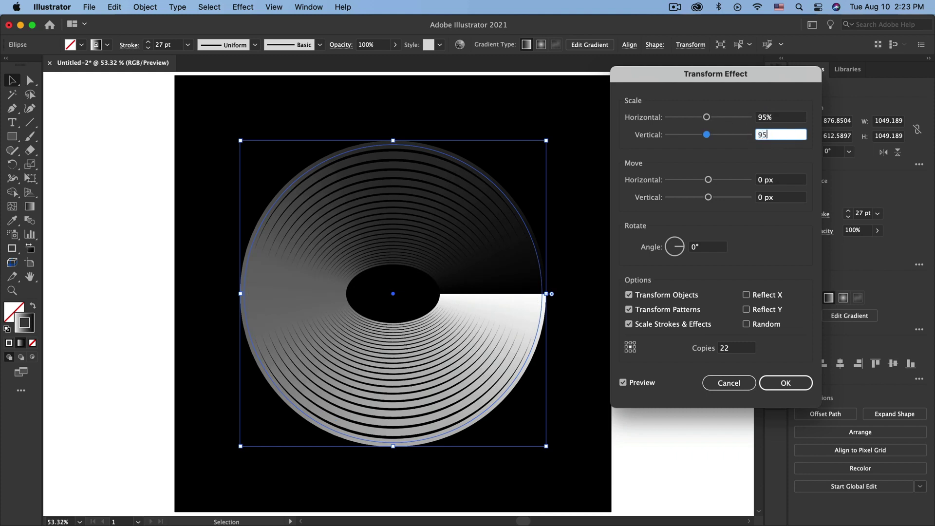
pyautogui.press('Tab')
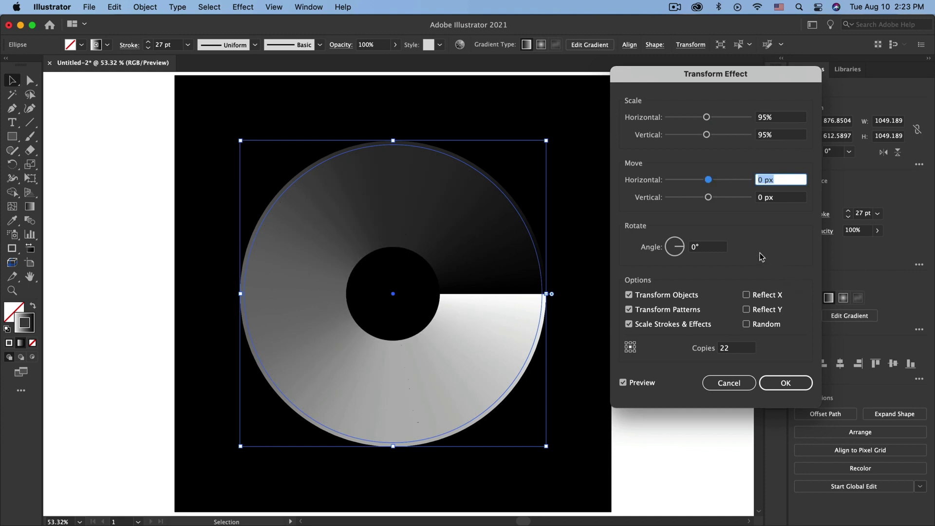
# Set the Transform rotation angle to 18° and apply the effect with OK
pyautogui.click(704, 249)
pyautogui.hotkey('shift', 'Up')
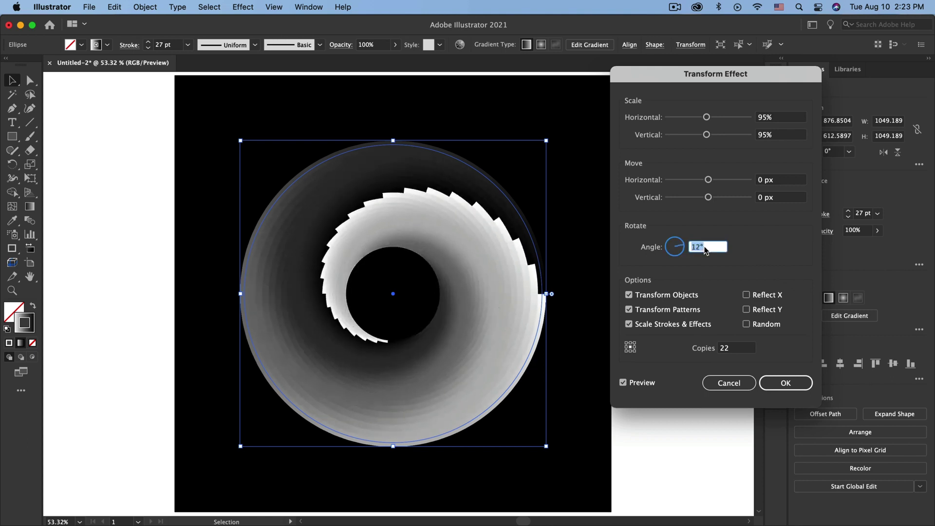
pyautogui.press('Up')
pyautogui.press('Up')
pyautogui.press('Up')
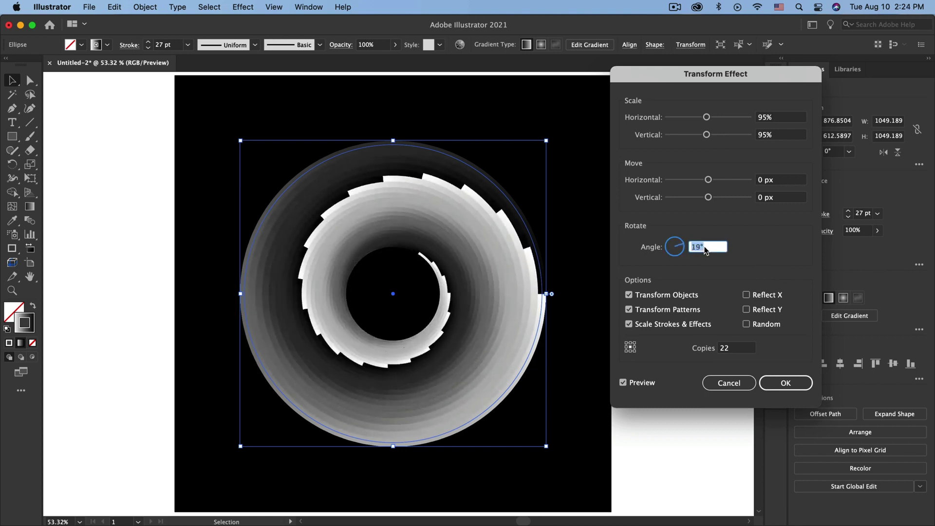
pyautogui.press('Down')
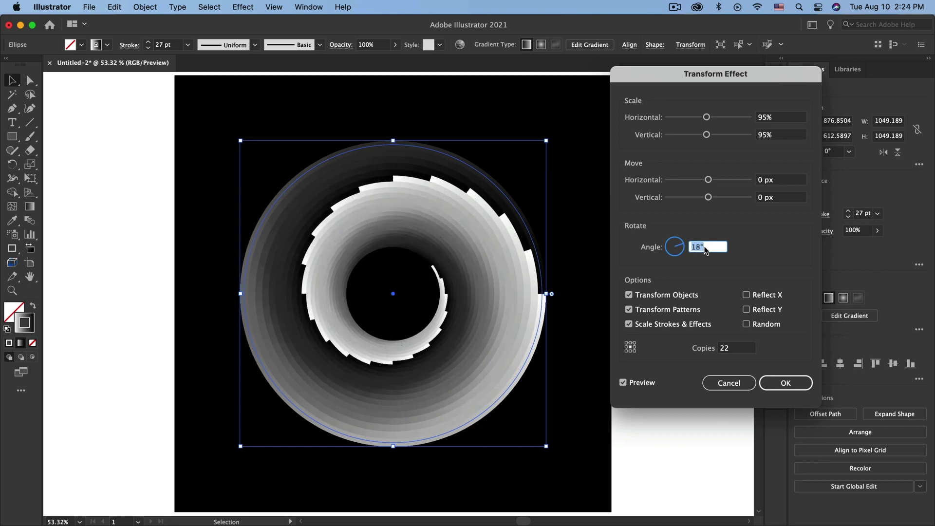
pyautogui.click(787, 384)
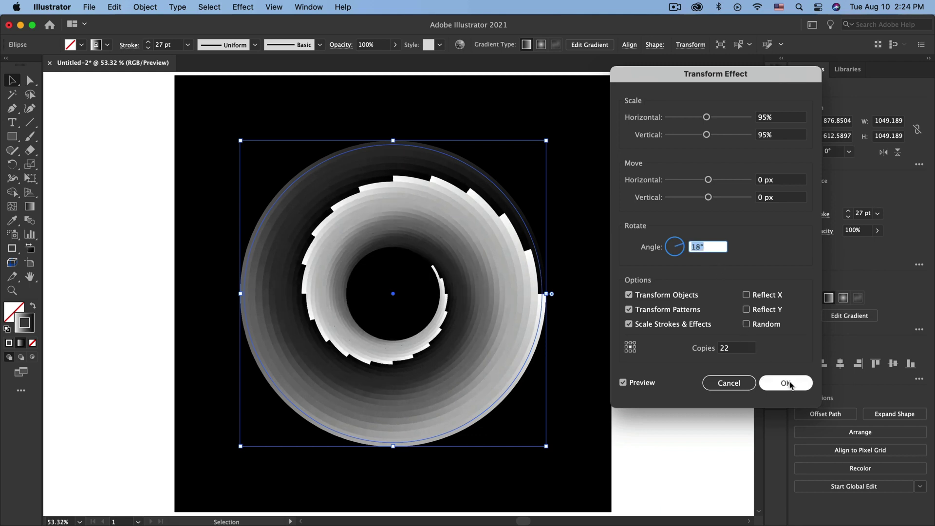
pyautogui.click(790, 385)
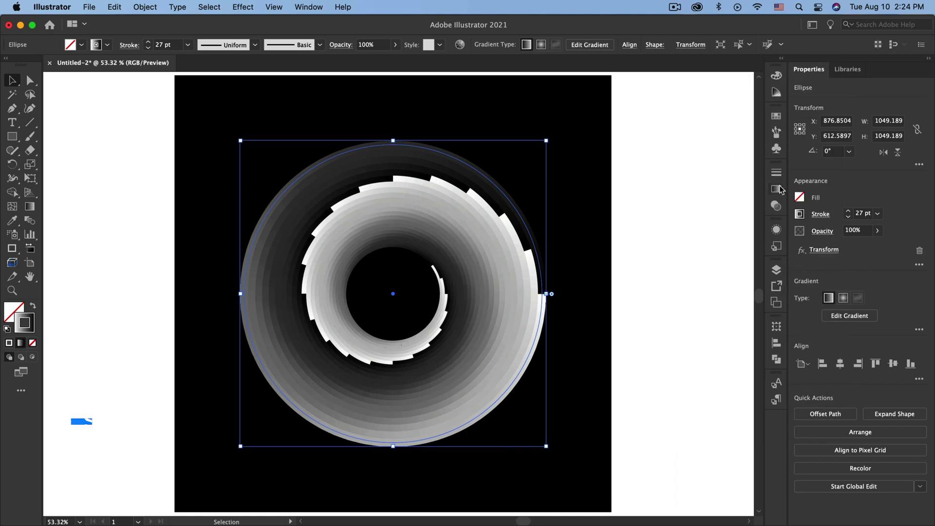
# Reverse the stroke gradient and add a red colour stop
pyautogui.click(776, 189)
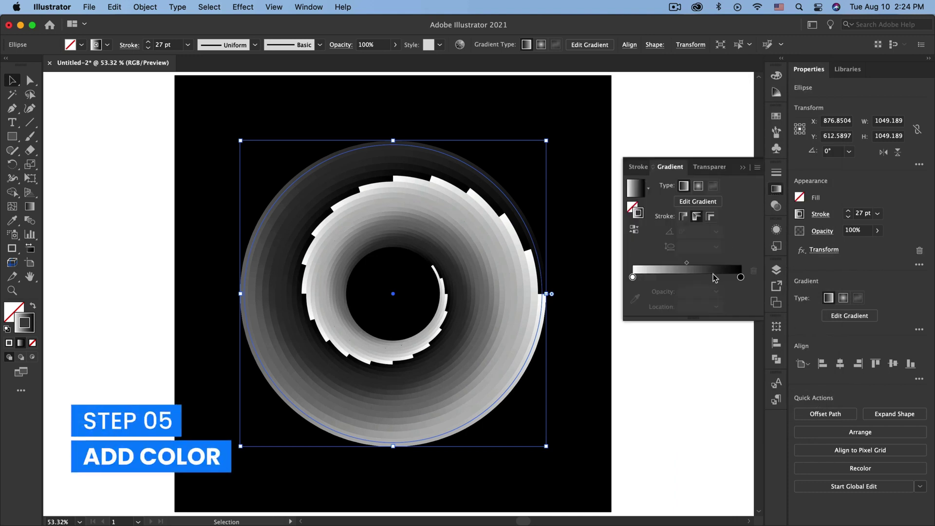
pyautogui.click(634, 229)
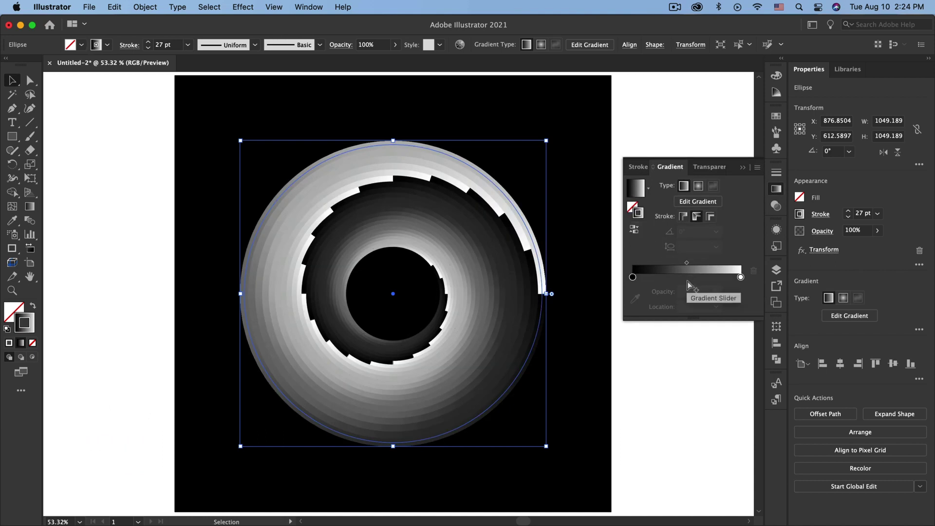
pyautogui.click(653, 278)
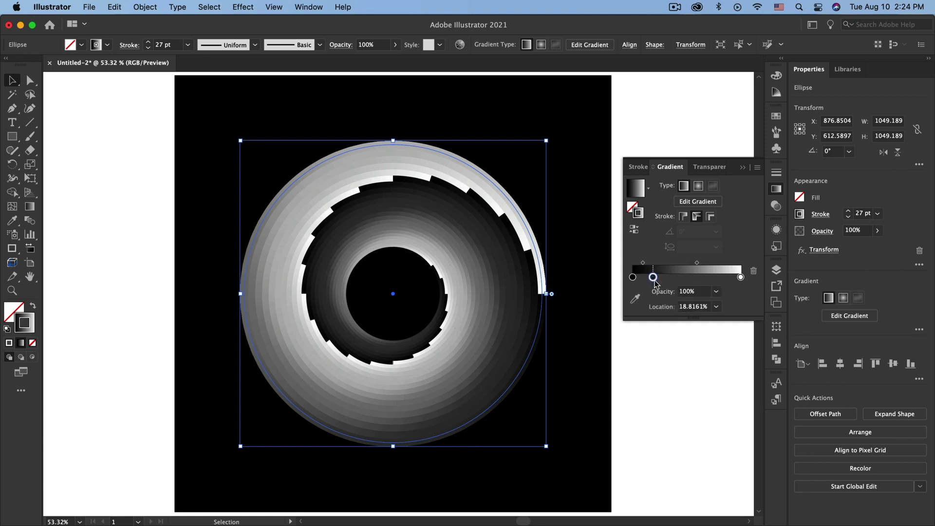
pyautogui.doubleClick(652, 278)
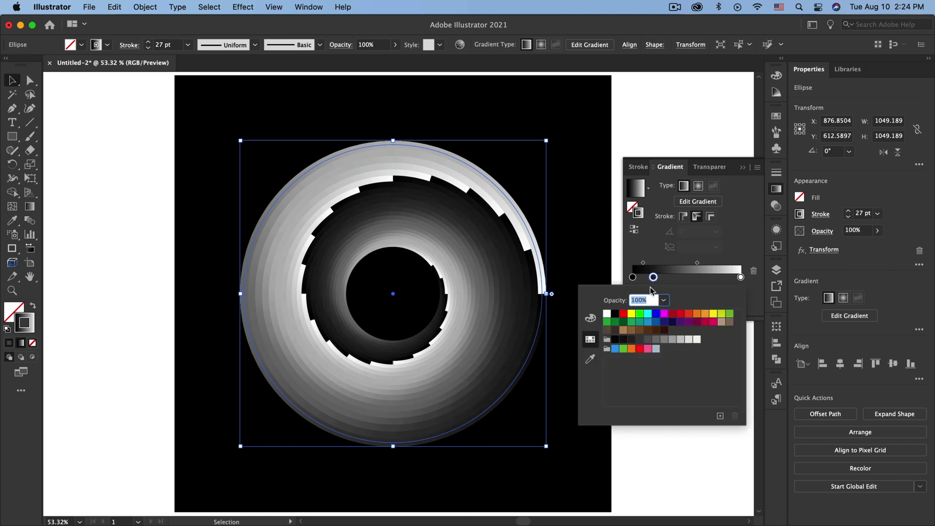
pyautogui.click(625, 314)
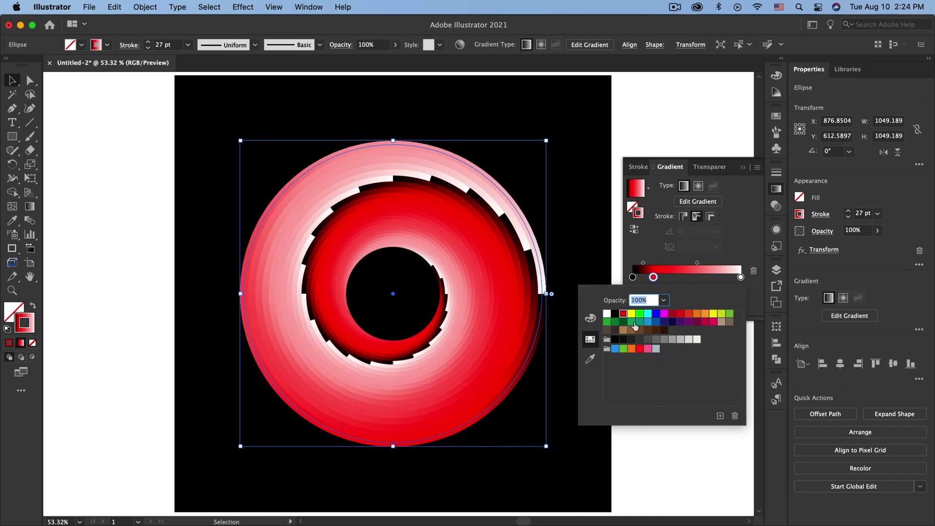
pyautogui.click(689, 281)
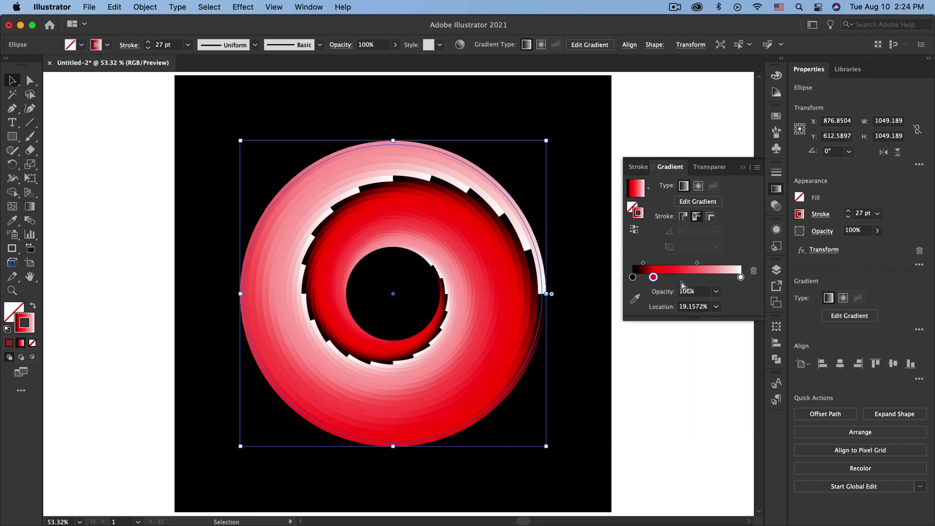
# Turn the white end stop black and add another stop near the middle
pyautogui.doubleClick(740, 277)
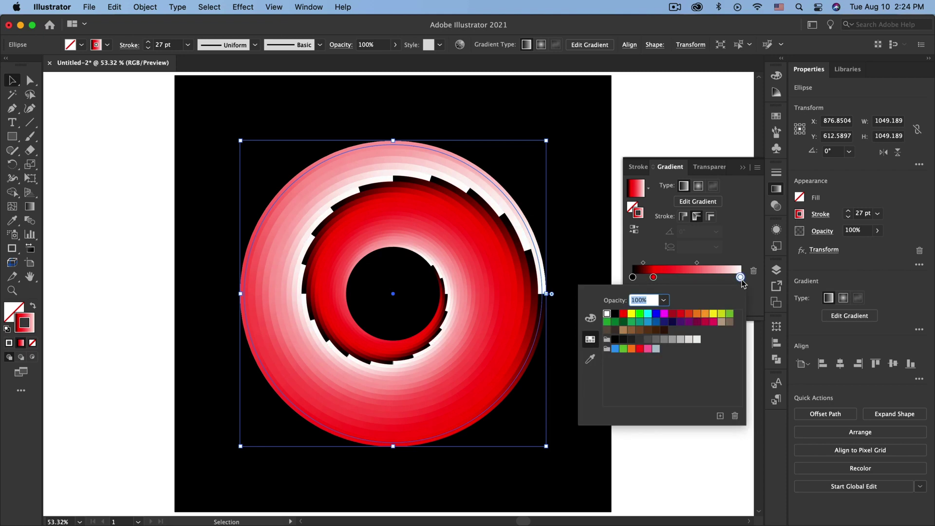
pyautogui.click(616, 314)
pyautogui.click(739, 260)
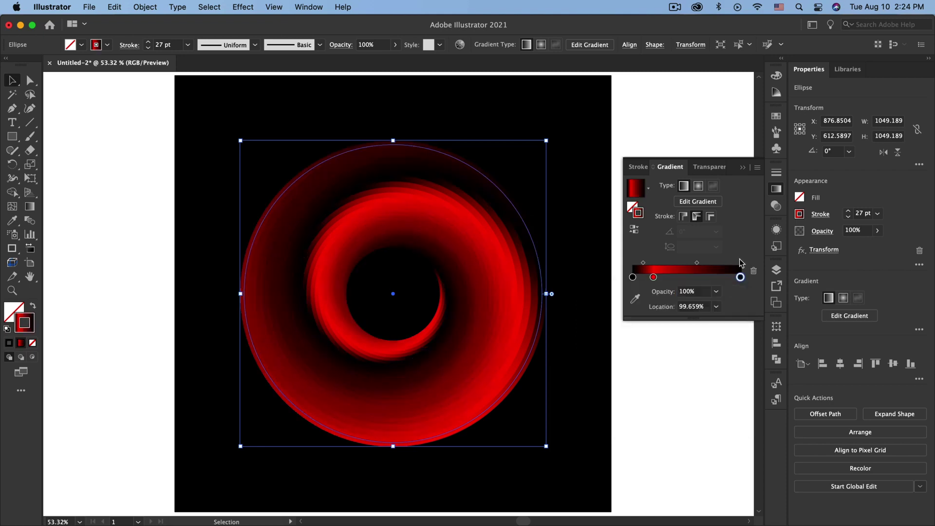
pyautogui.click(673, 276)
pyautogui.moveTo(674, 280); pyautogui.dragTo(674, 280)
pyautogui.doubleClick(673, 278)
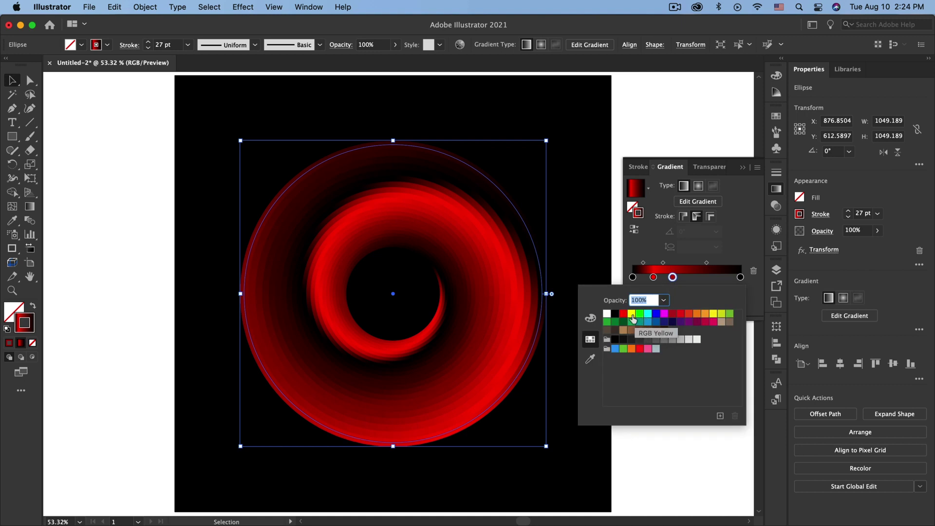
# Colour the middle gradient stop yellow and add a blue stop at about 57.7%
pyautogui.click(631, 313)
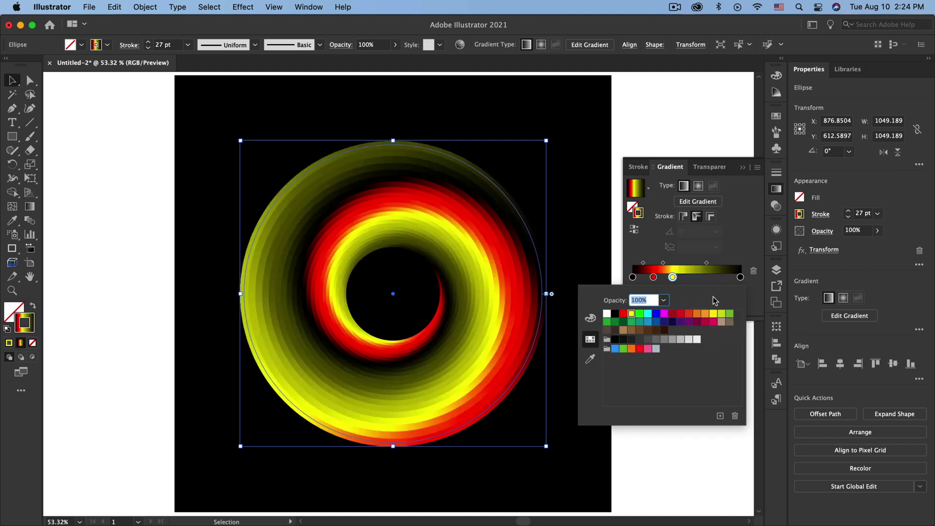
pyautogui.click(695, 278)
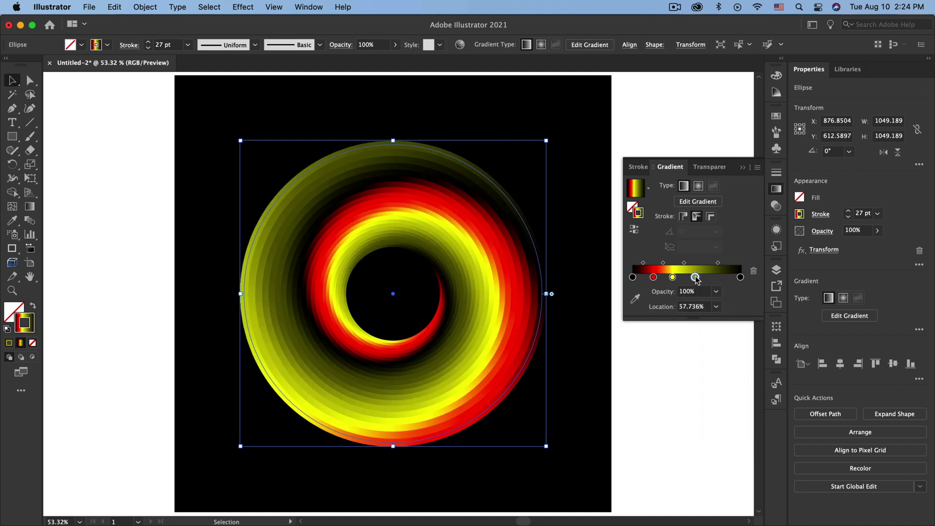
pyautogui.doubleClick(695, 277)
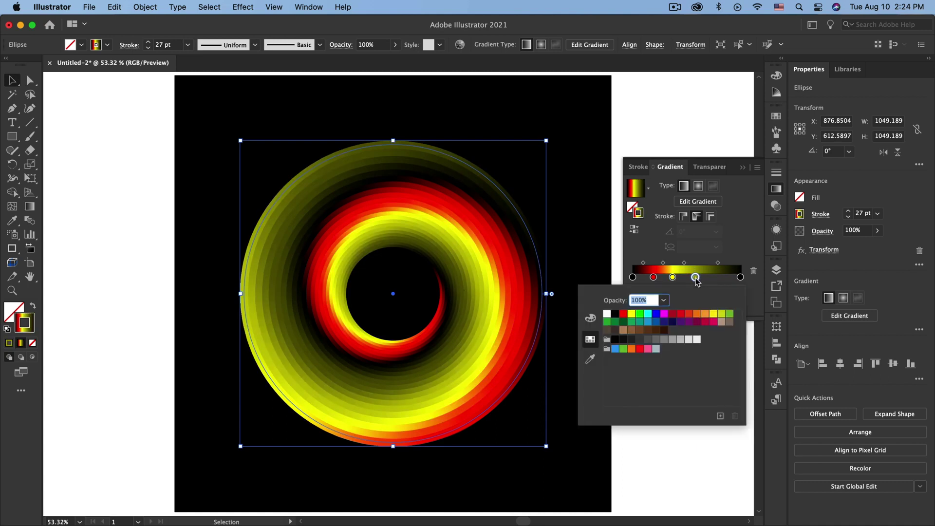
pyautogui.click(647, 321)
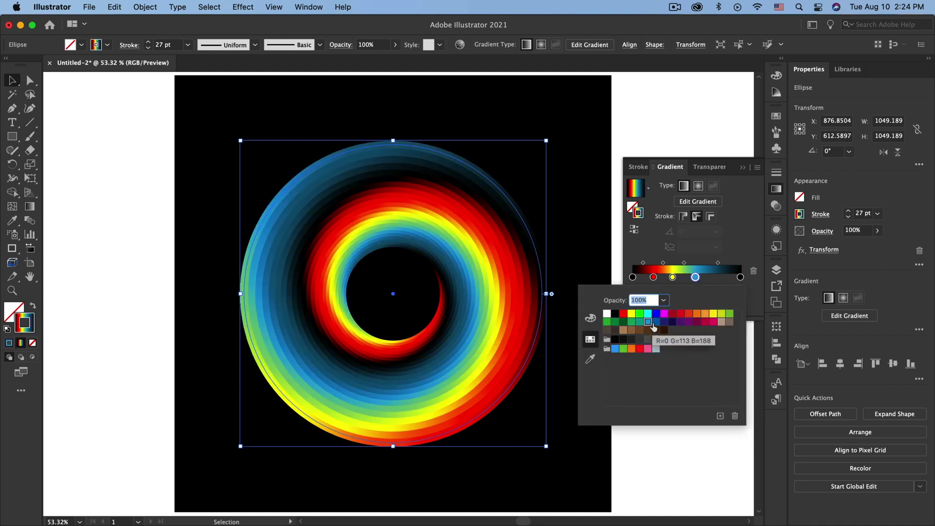
# Add a dark navy stop, move it further right, and shift the left black stop slightly right
pyautogui.click(712, 279)
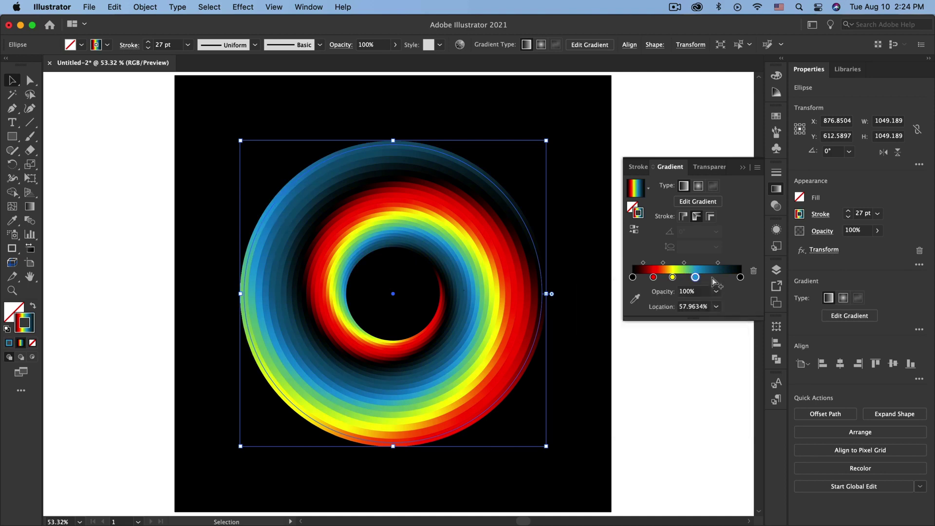
pyautogui.doubleClick(712, 278)
pyautogui.click(673, 322)
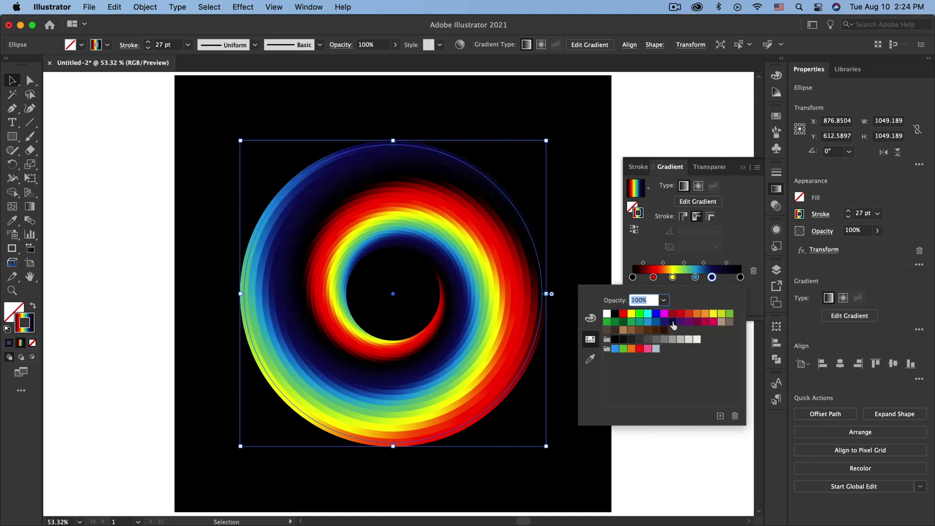
pyautogui.click(731, 253)
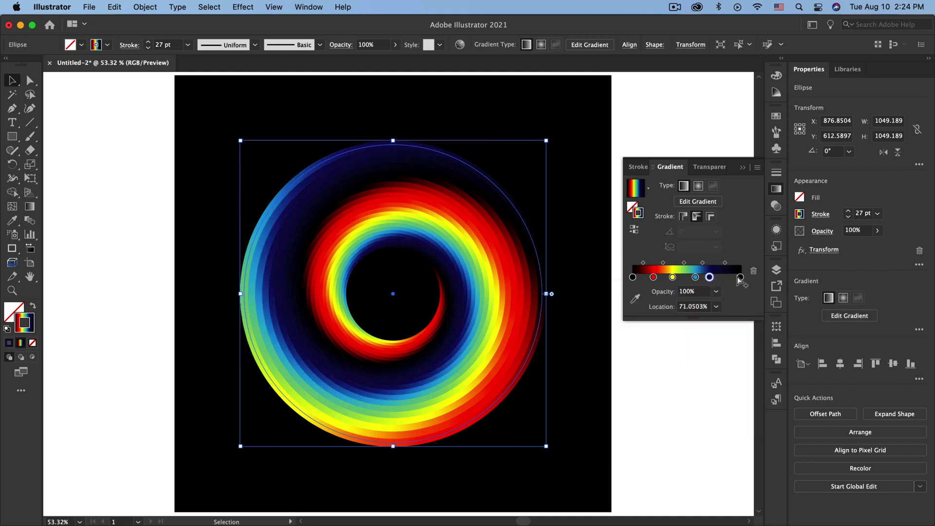
pyautogui.moveTo(712, 280); pyautogui.dragTo(732, 286)
pyautogui.moveTo(632, 277); pyautogui.dragTo(637, 277)
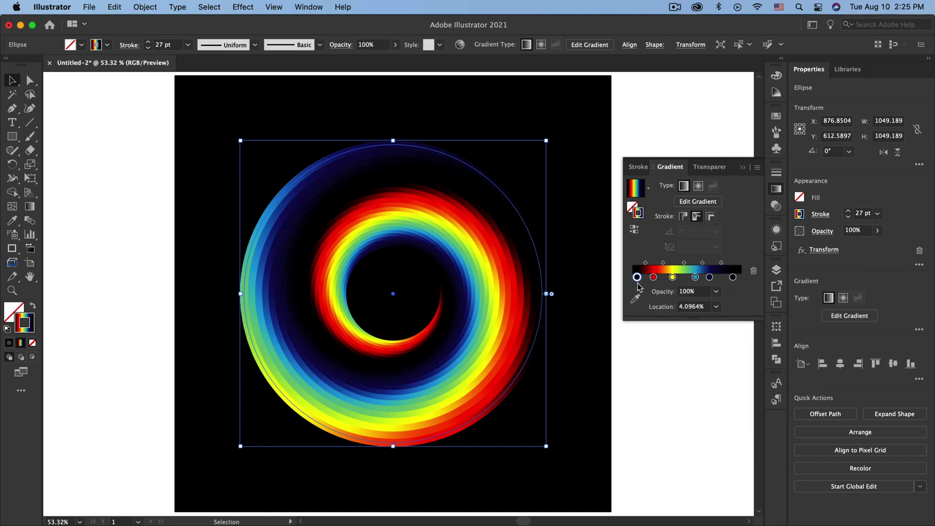
# Reposition the red, blue, yellow and navy gradient stops so the rainbow bands spread evenly, red near 21%
pyautogui.click(654, 277)
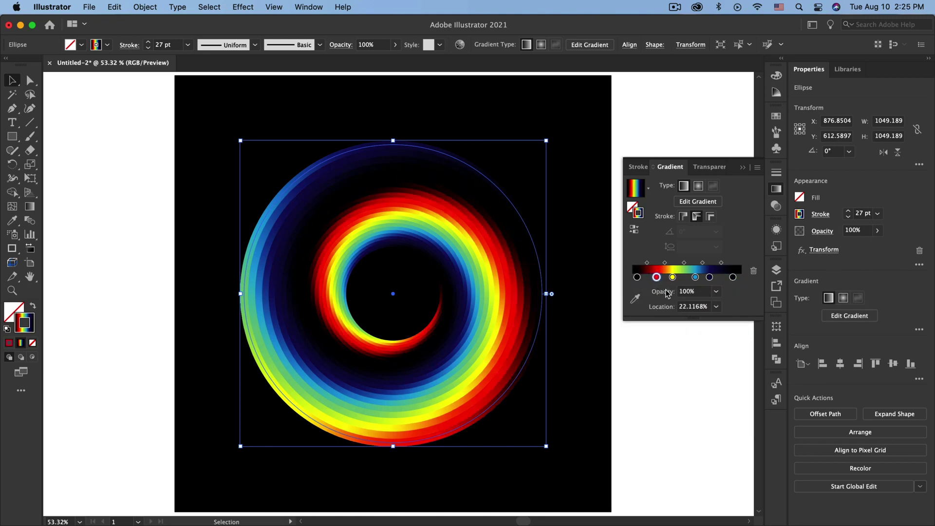
pyautogui.moveTo(695, 278); pyautogui.dragTo(676, 277)
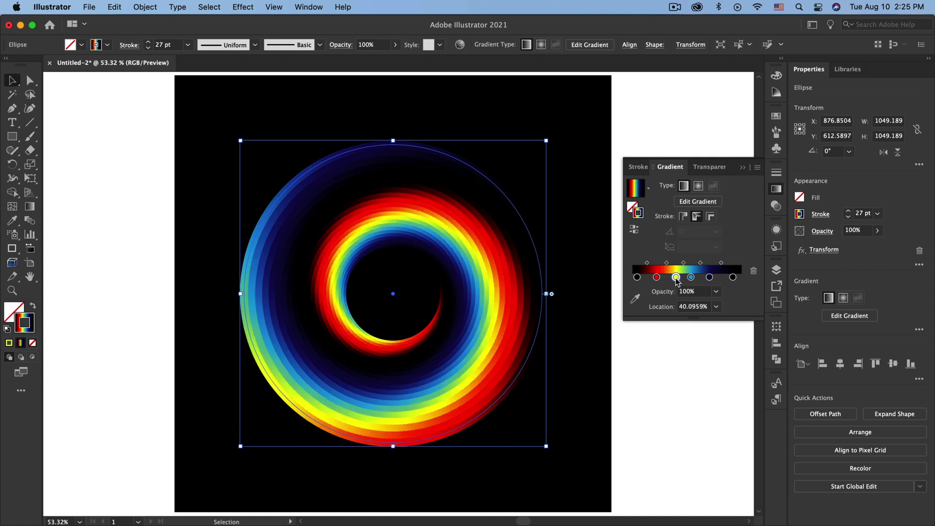
pyautogui.moveTo(693, 277); pyautogui.dragTo(706, 277)
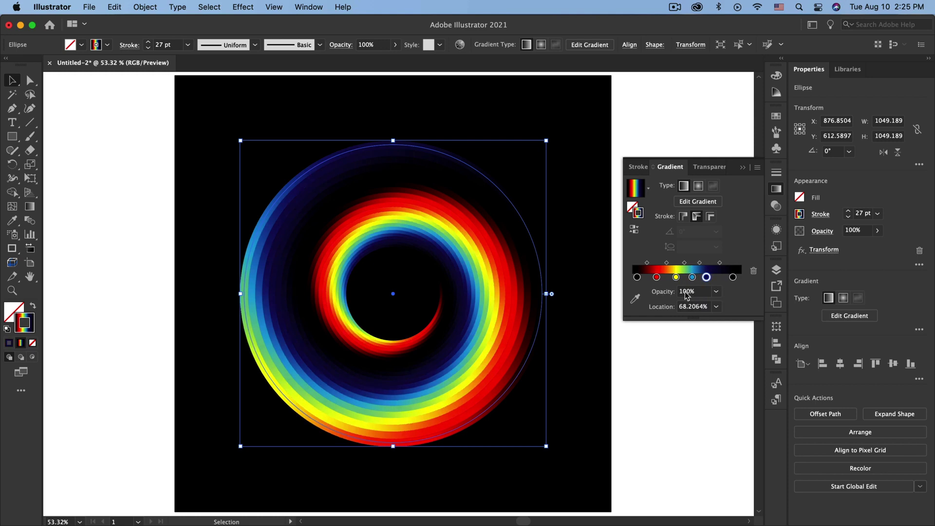
pyautogui.moveTo(676, 277); pyautogui.dragTo(656, 277)
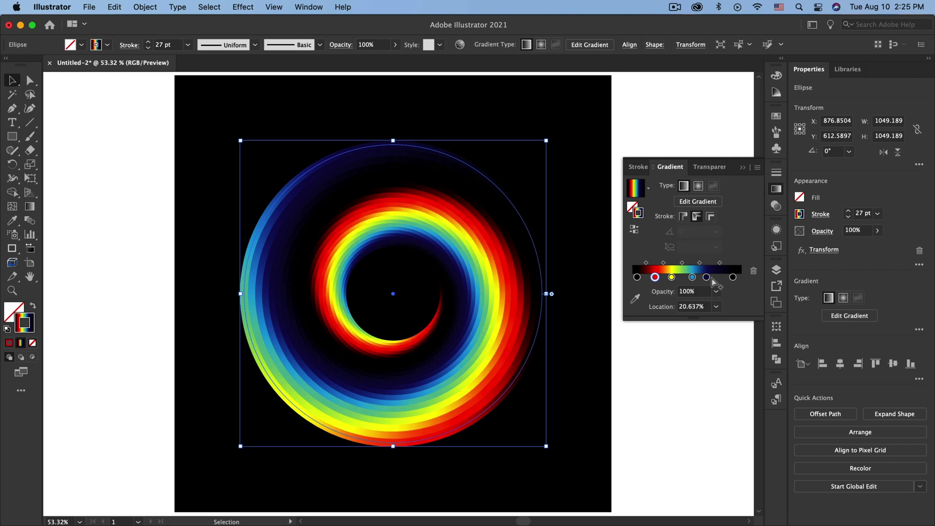
pyautogui.moveTo(706, 277)
pyautogui.mouseDown()
pyautogui.moveTo(714, 281)
pyautogui.moveTo(671, 282)
pyautogui.mouseUp()
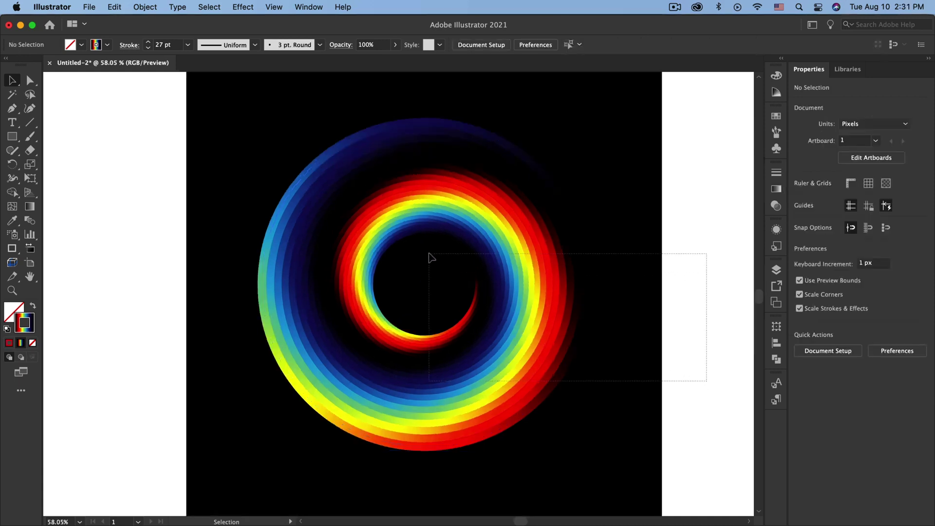
# Give the original gradient circle a 12 pt dashed stroke, then deselect and zoom into the spiral
pyautogui.click(428, 258)
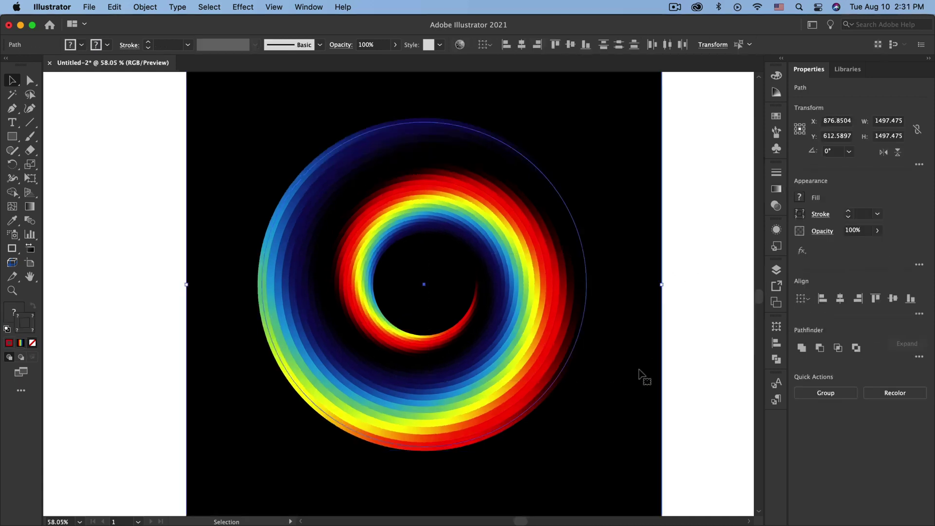
pyautogui.moveTo(653, 388); pyautogui.dragTo(662, 396)
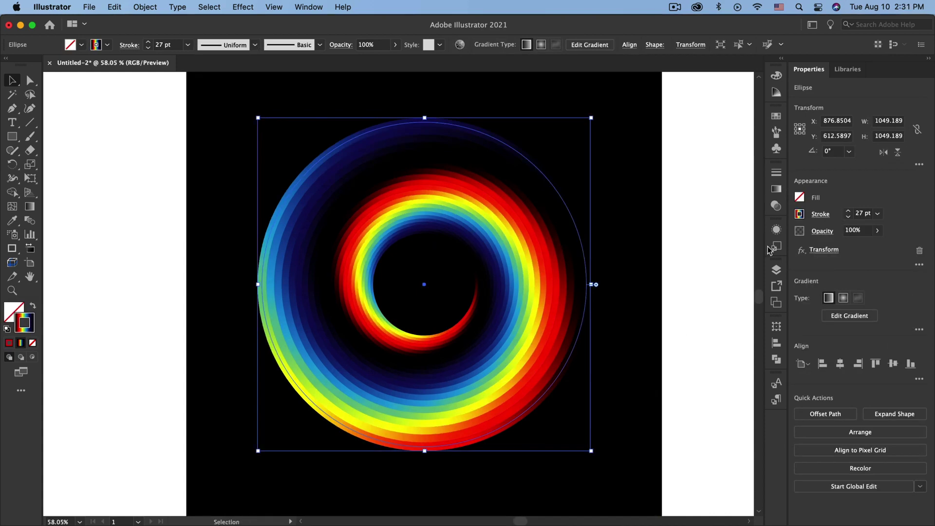
pyautogui.click(777, 173)
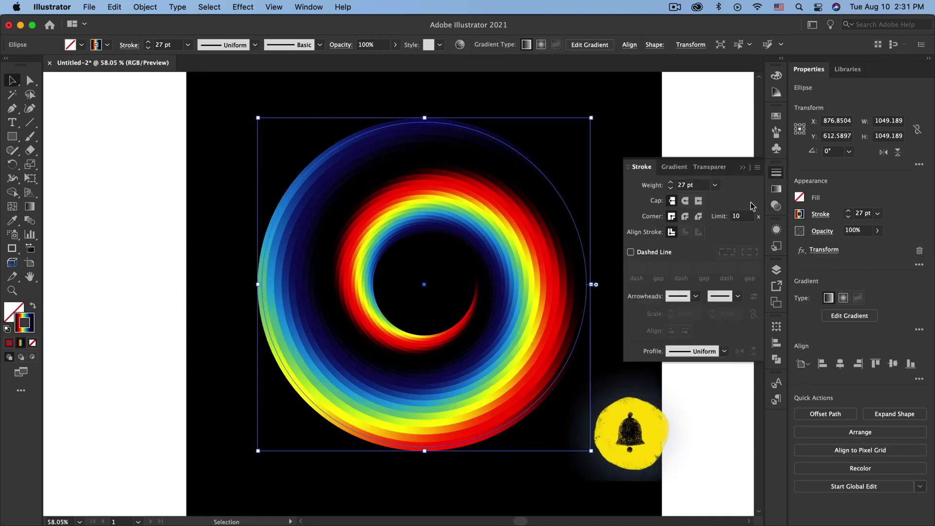
pyautogui.click(631, 252)
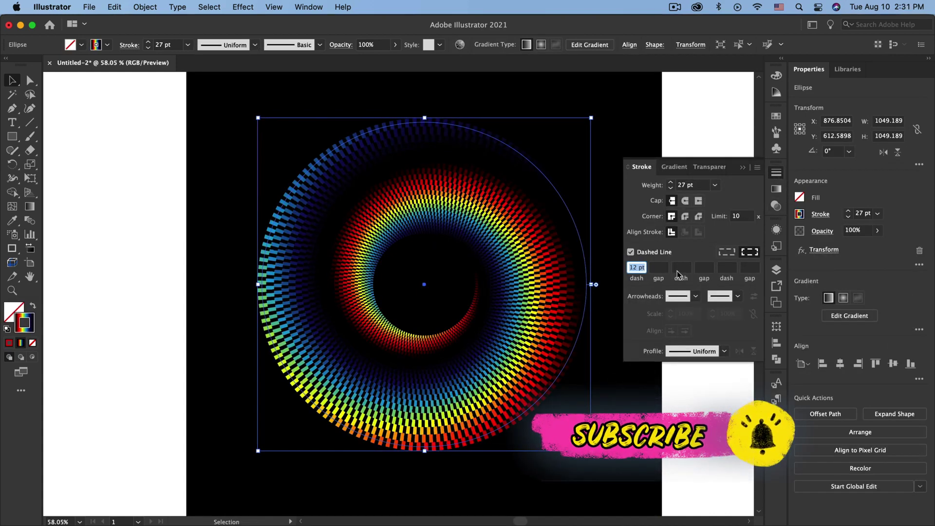
pyautogui.click(714, 255)
pyautogui.click(681, 317)
pyautogui.press('z')
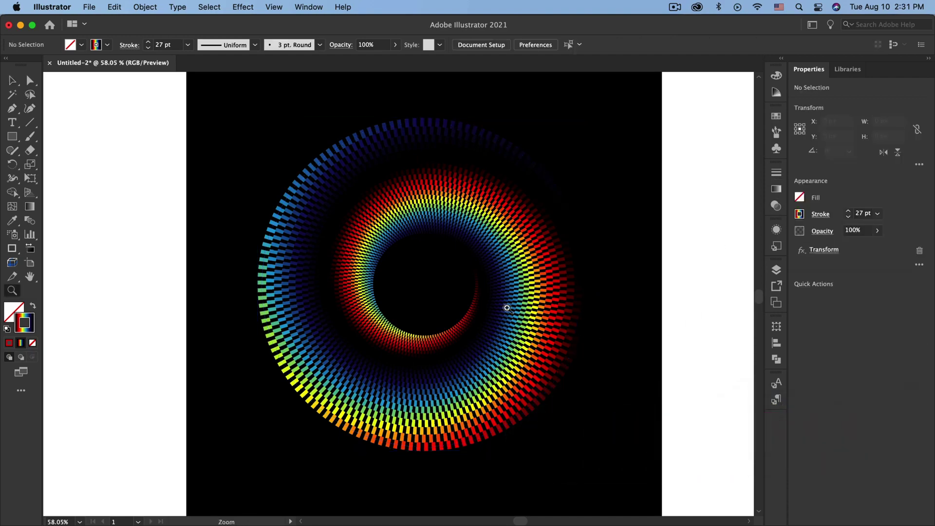
pyautogui.moveTo(505, 307); pyautogui.dragTo(516, 337)
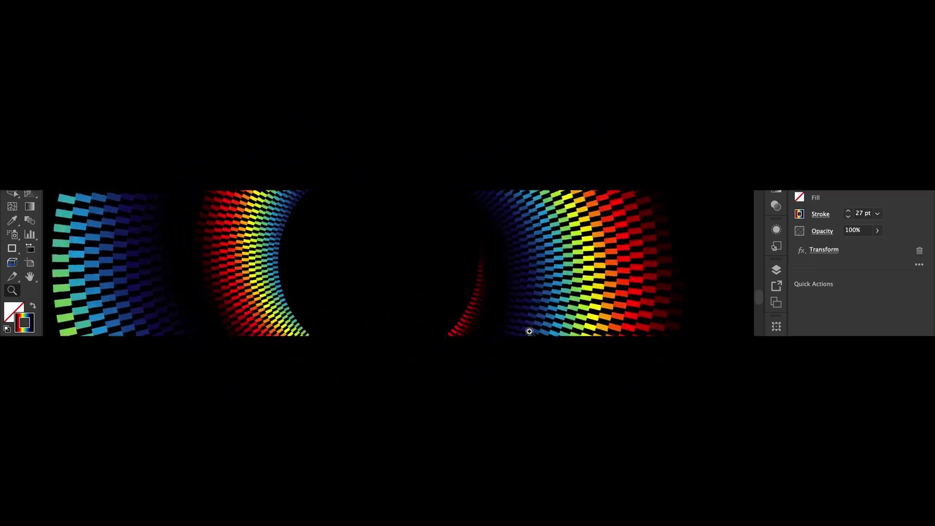
pyautogui.moveTo(516, 337); pyautogui.dragTo(528, 330)
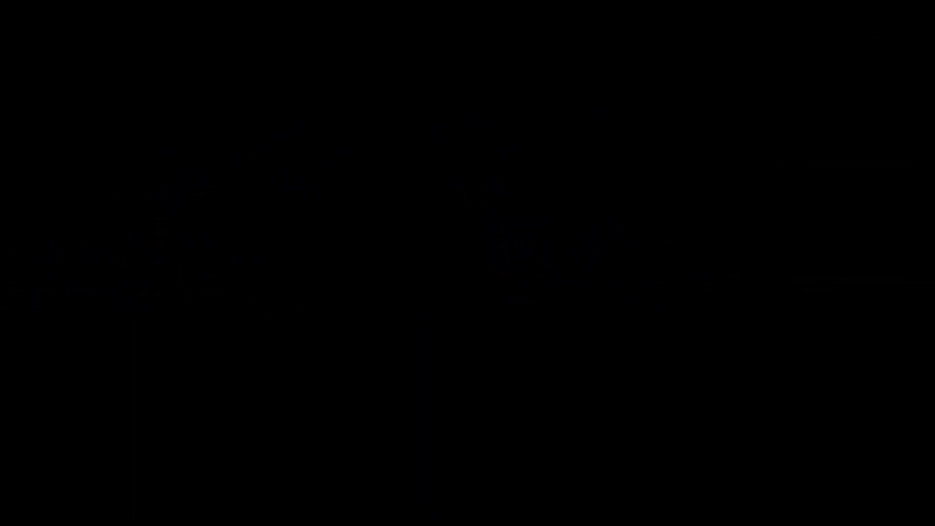